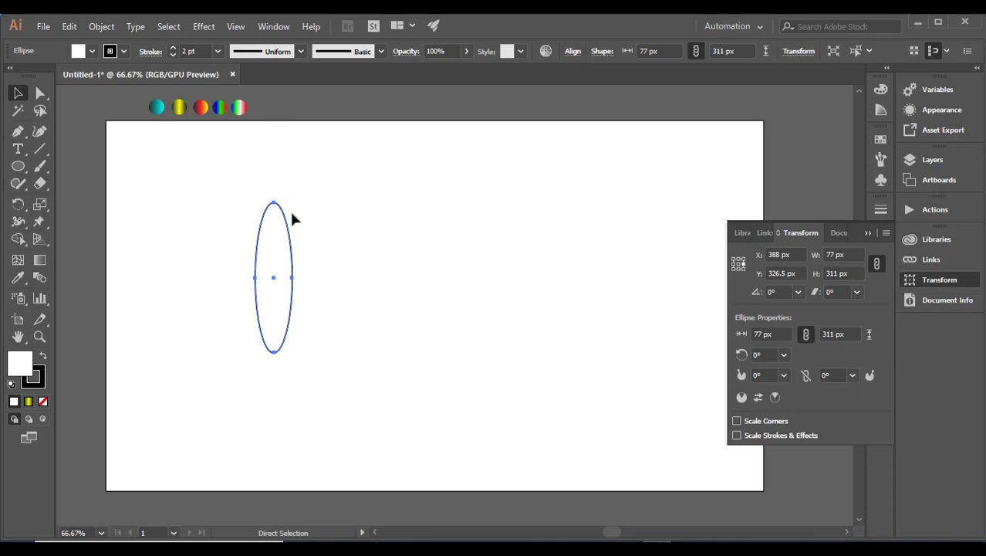
- Delete the separate tall ellipse and enlarge the crossed pair of ellipses to about 440 px wide and high
key("ctrl+z")
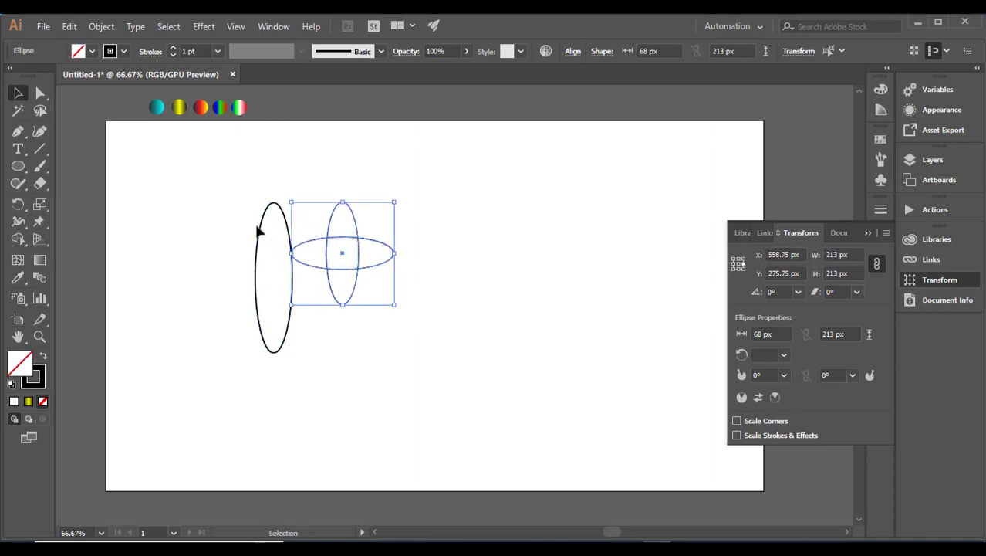
left_click_drag(261, 234, 158, 234)
key("Delete")
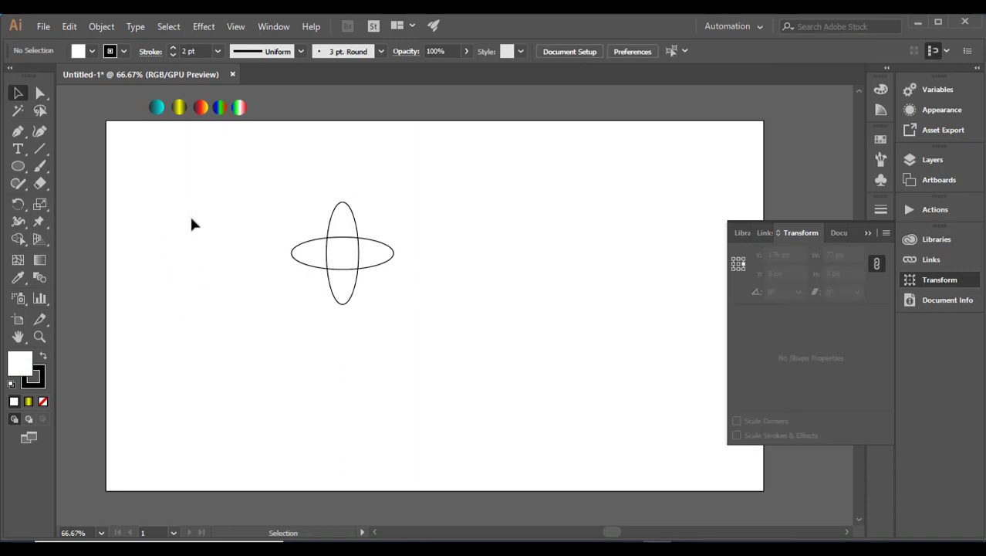
left_click_drag(302, 206, 503, 439)
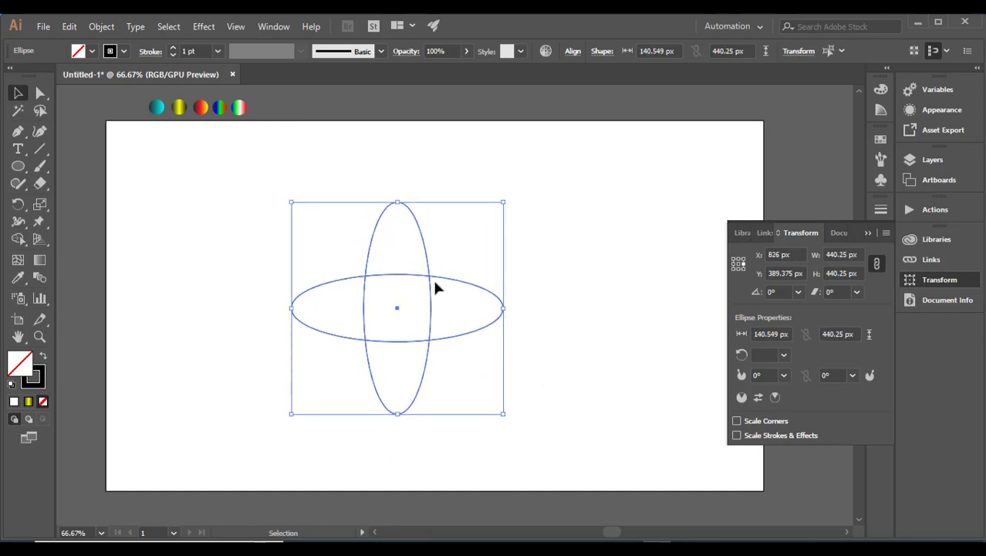
- Make a copy of the crossed ellipses rotated by about 321° around their common centre to form eight petals
key("a")
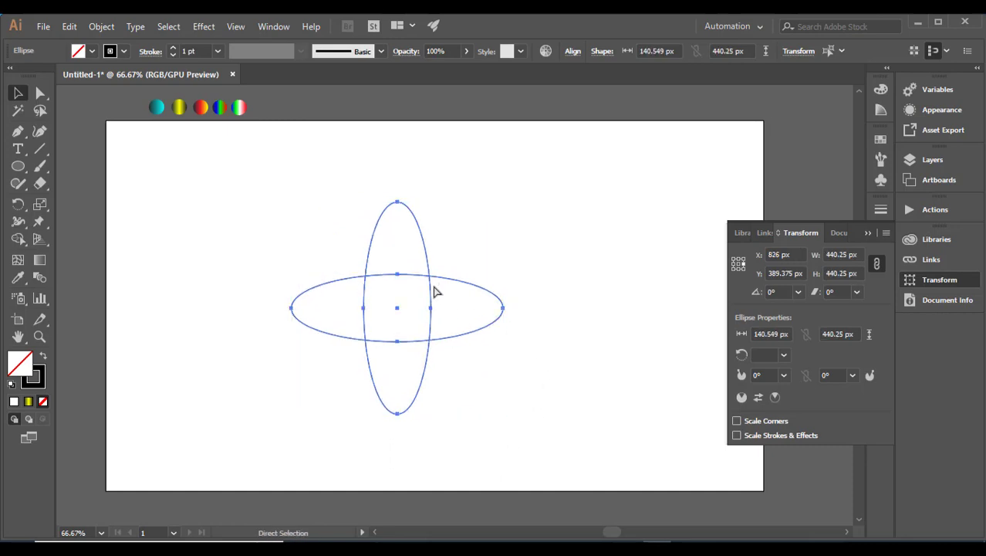
key("v")
left_click_drag(511, 196, 542, 293)
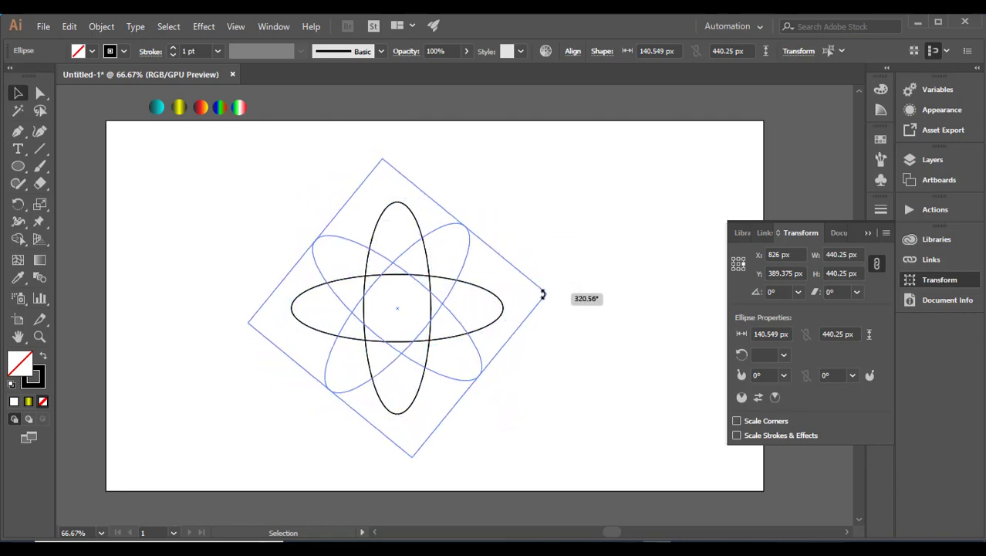
left_click_drag(543, 295, 539, 291)
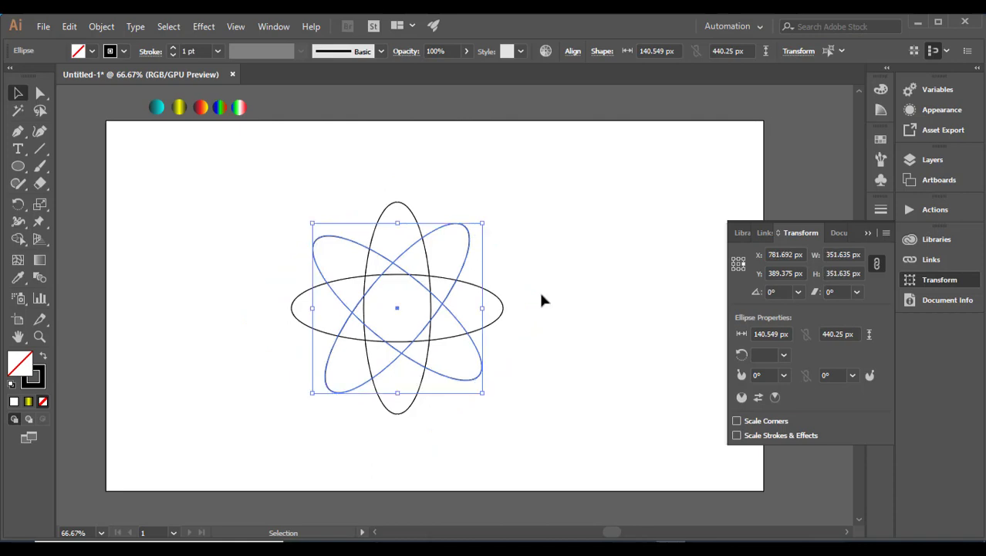
left_click(273, 203)
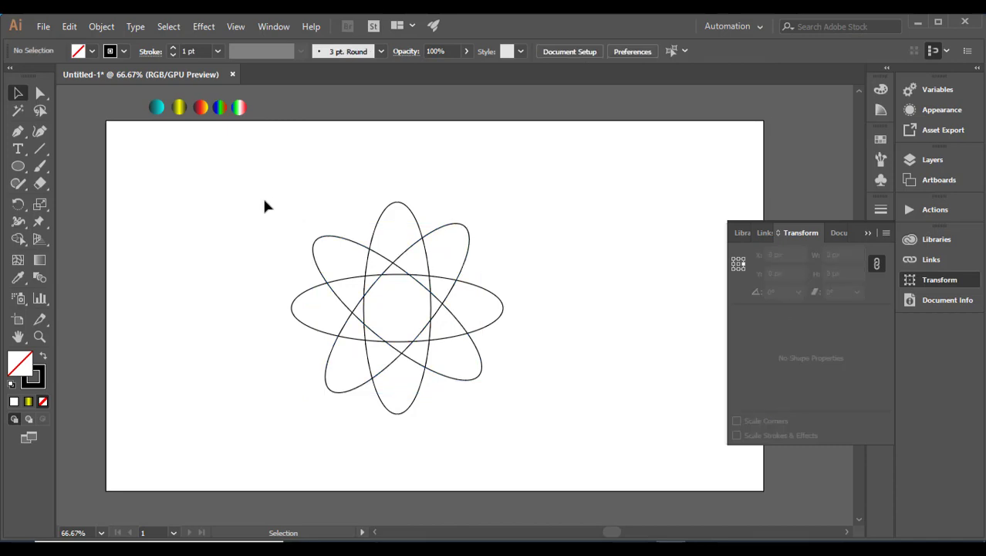
- Select all the ellipses and swap their fill and stroke for a black fill with no stroke
left_click_drag(263, 205, 293, 287)
left_click(18, 166)
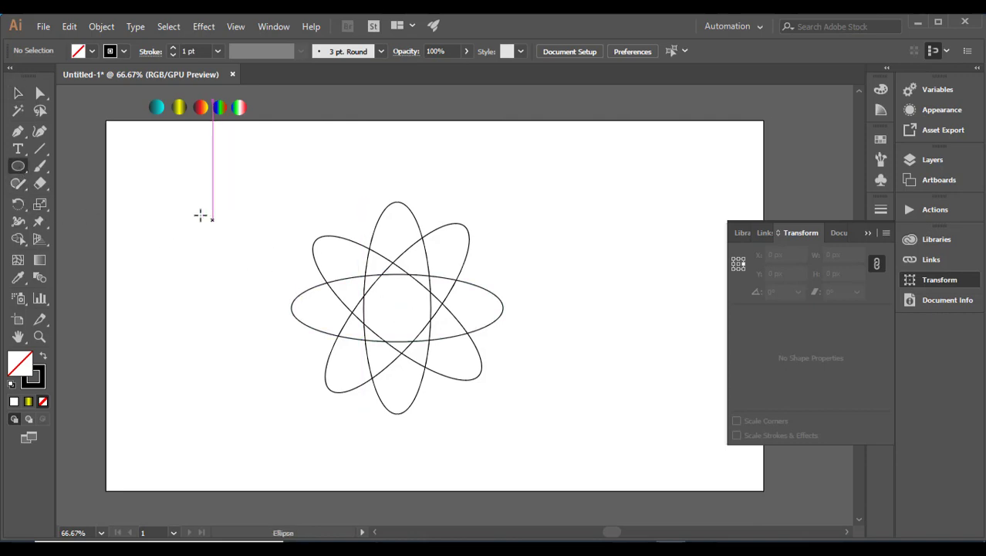
key("v")
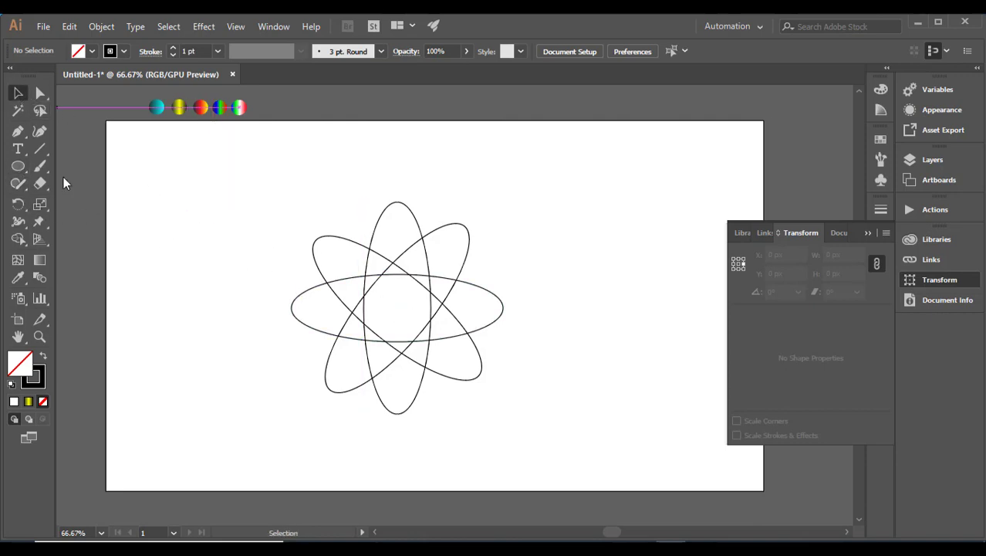
left_click_drag(244, 225, 393, 385)
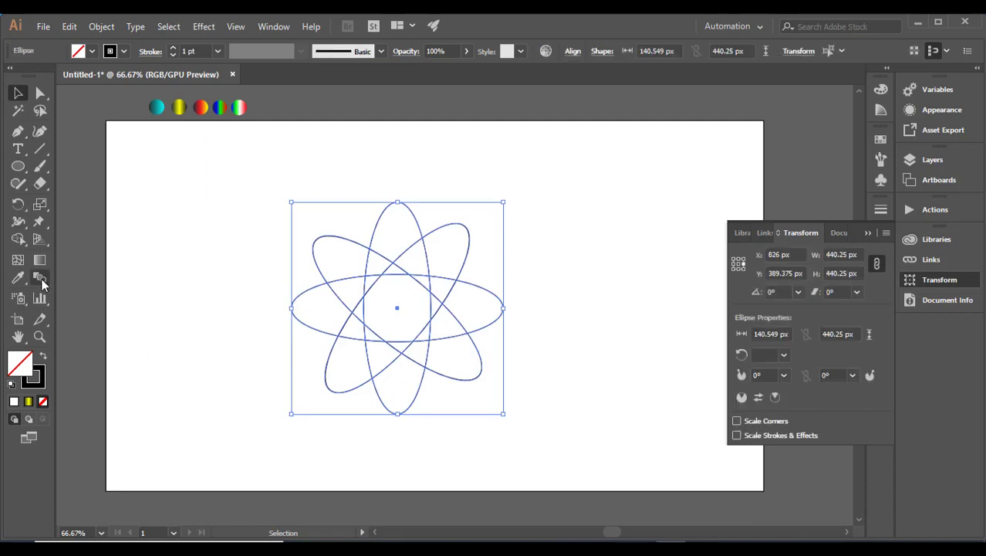
left_click(42, 358)
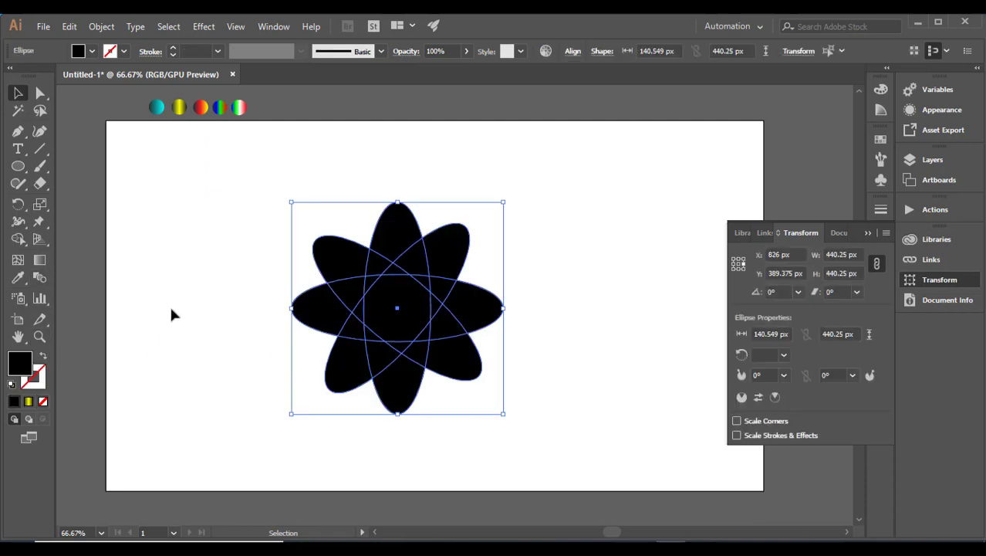
left_click(214, 293)
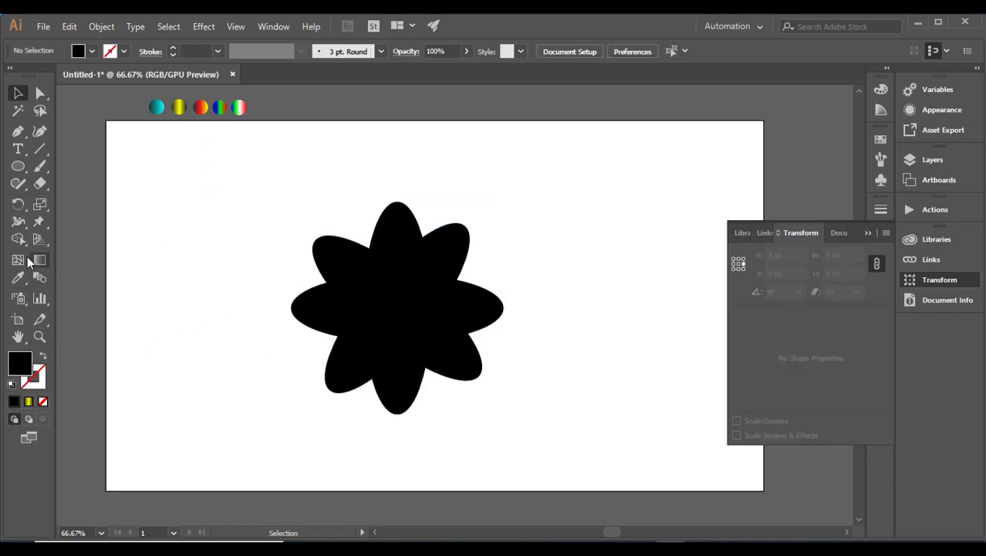
- Draw a circle about 144 px in diameter beside the flower and reset it to white fill and black stroke
left_click(19, 167)
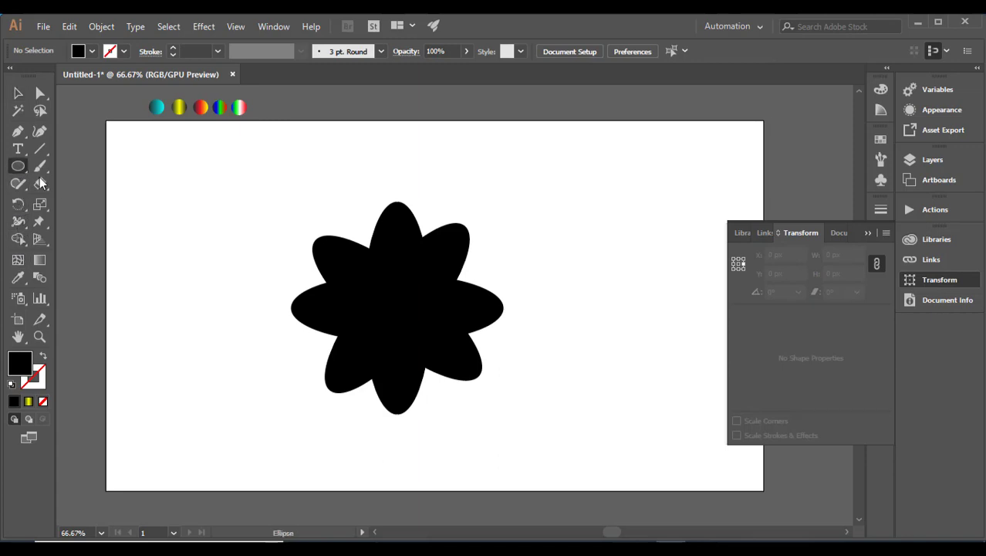
left_click_drag(165, 206, 219, 279)
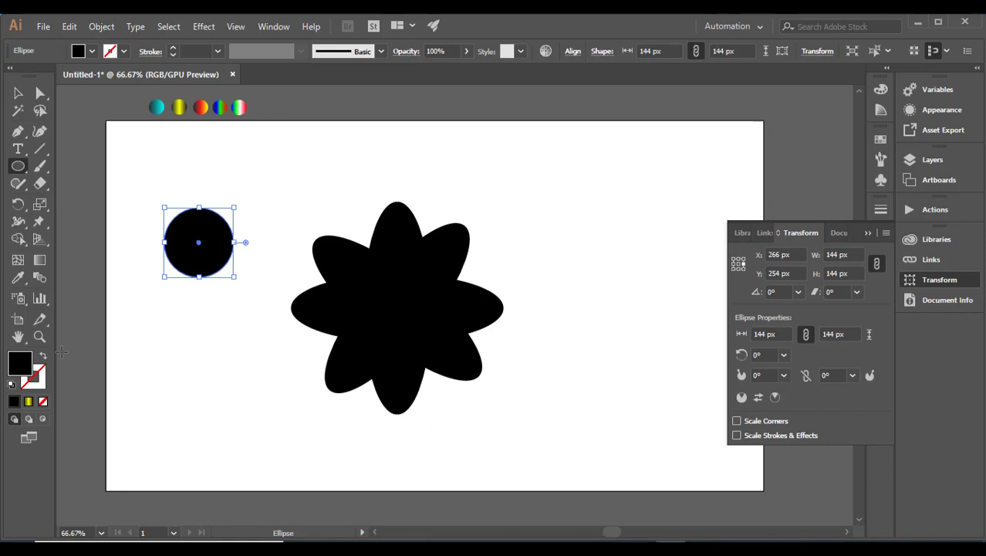
left_click(11, 384)
left_click(34, 378)
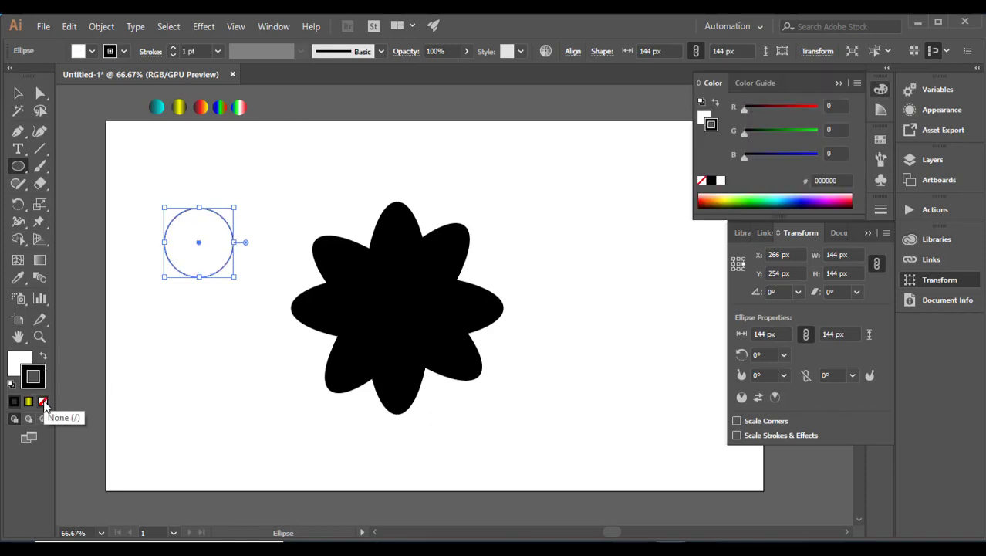
key("v")
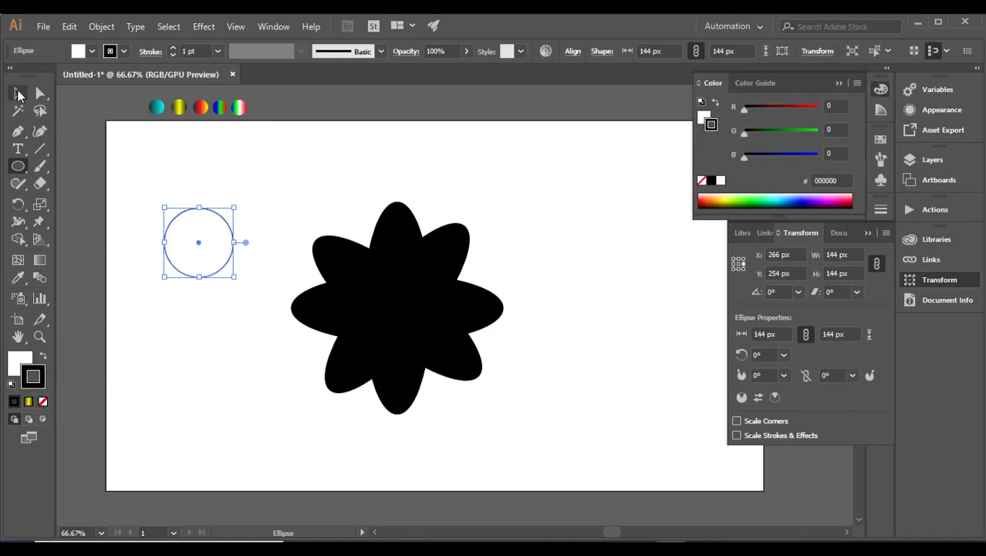
left_click(195, 205)
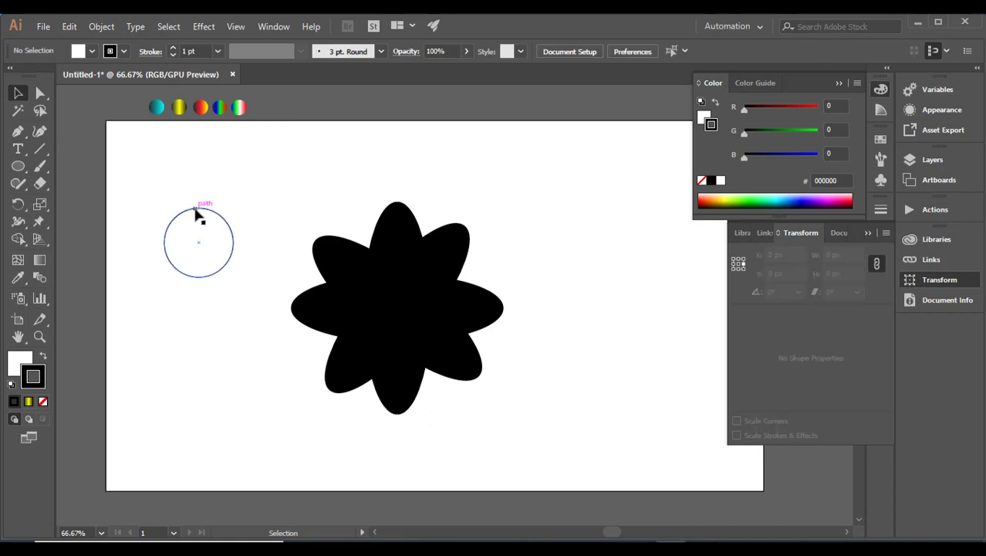
- Place the circle over the middle of the flower and align all shapes to one centre vertically and horizontally
left_click_drag(195, 214, 389, 270)
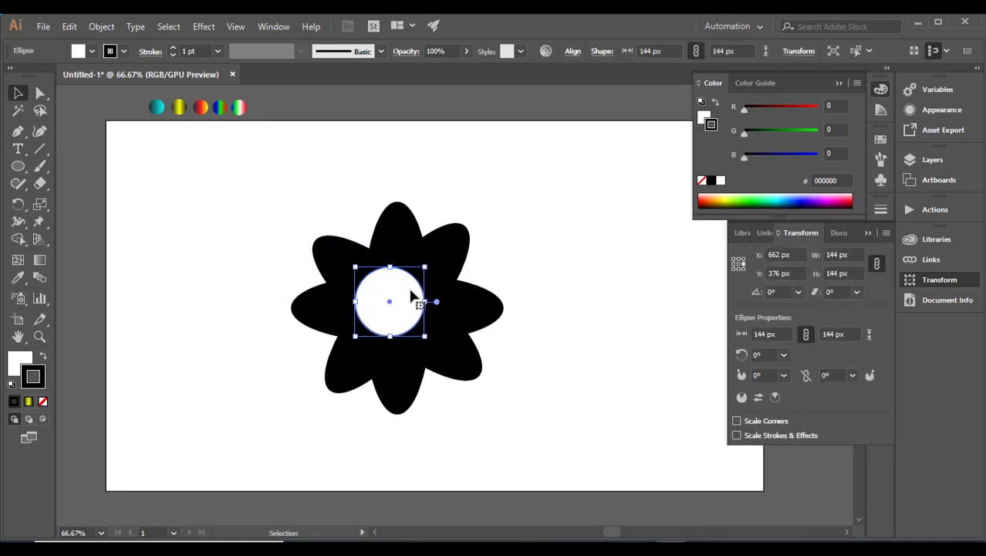
left_click_drag(267, 194, 505, 393)
left_click(572, 51)
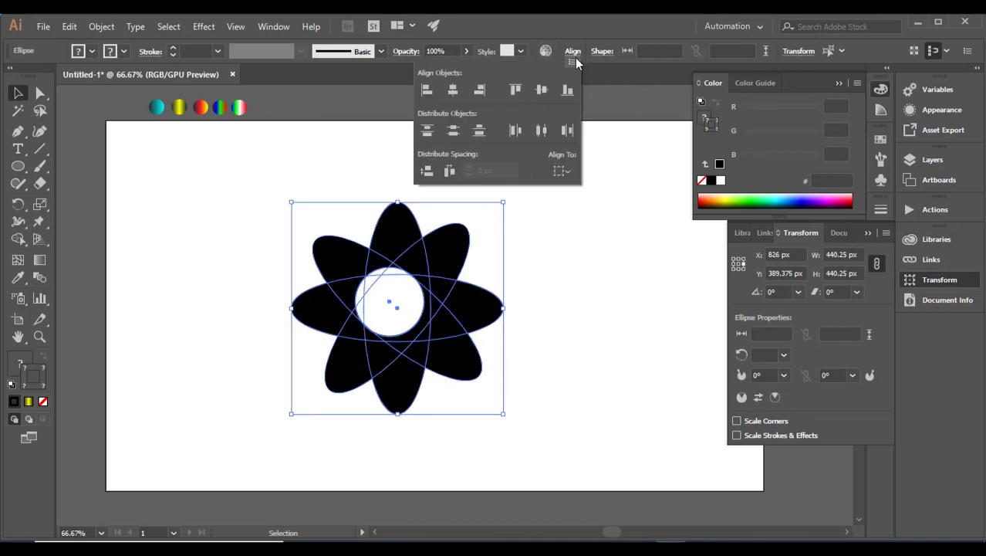
left_click(539, 91)
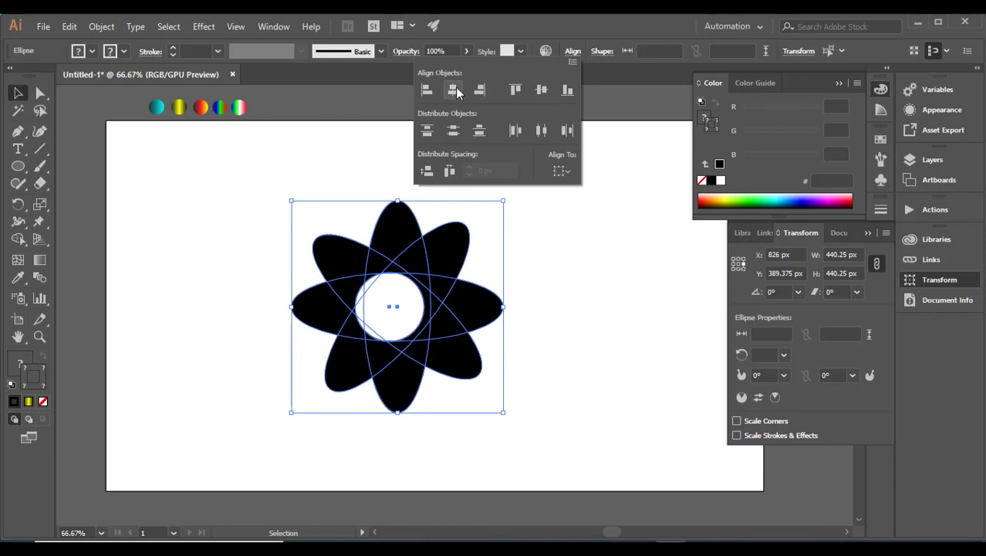
left_click(454, 90)
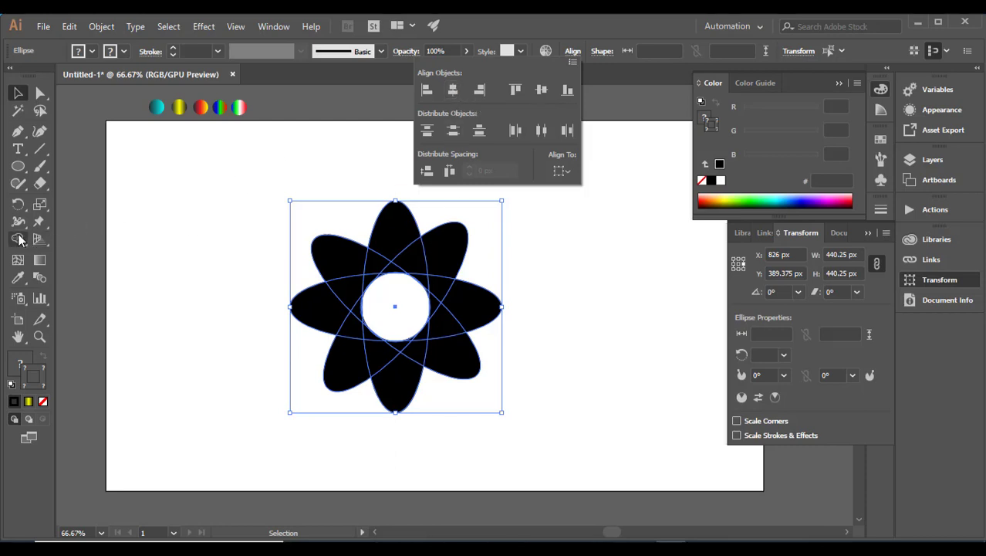
left_click(224, 247)
left_click_drag(347, 250, 345, 249)
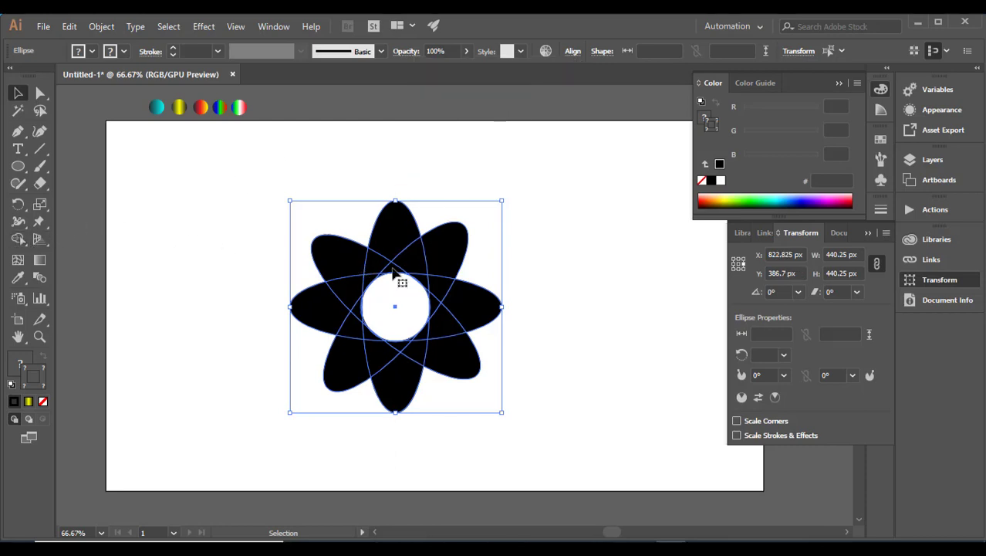
- Merge the pieces of each of the eight petals with the Shape Builder into an overlapping swirl, and remove the central circle area
left_click(18, 239)
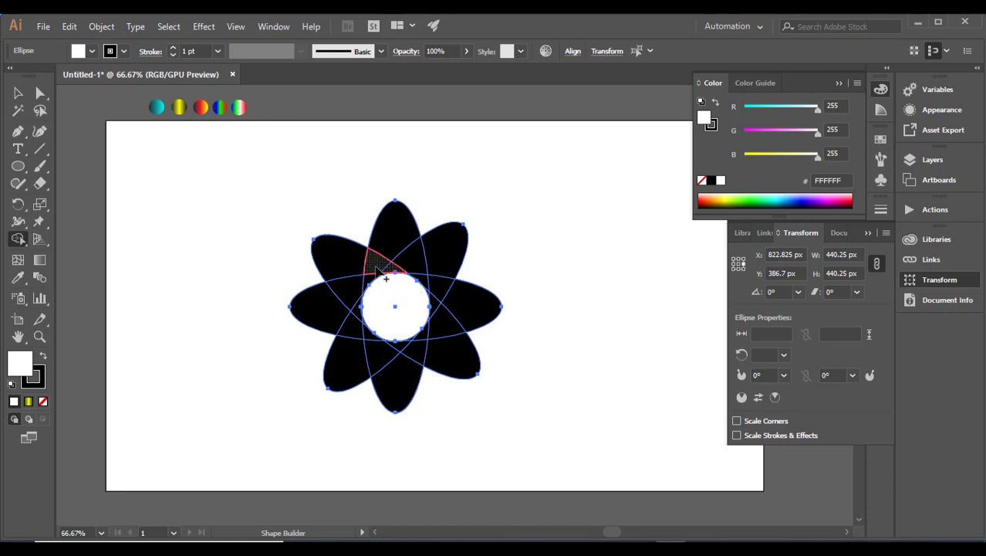
left_click(337, 265)
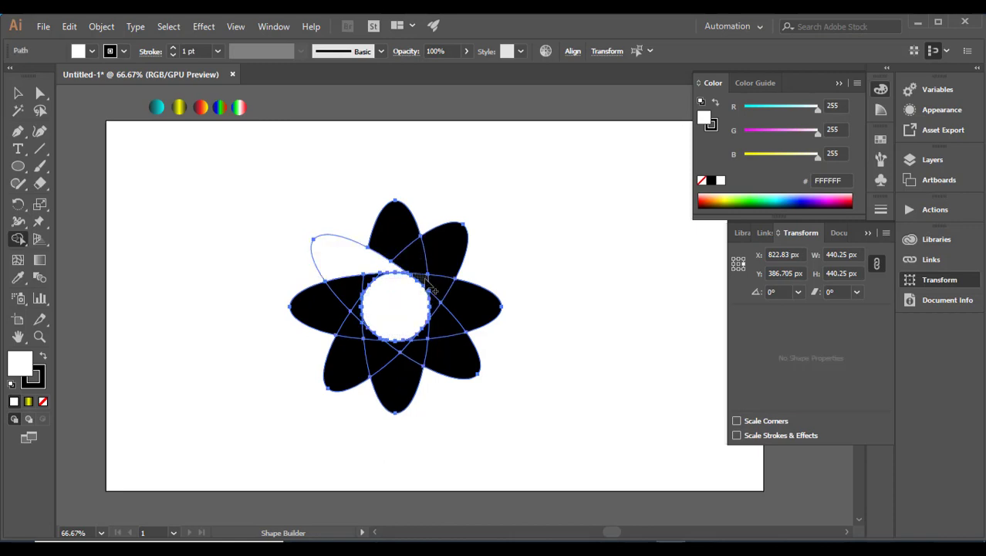
left_click(392, 244)
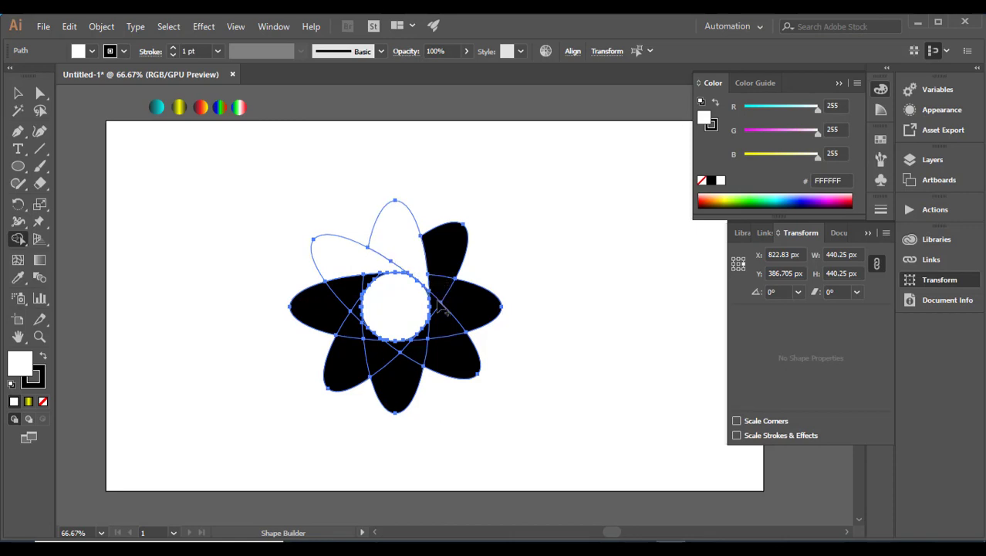
left_click(448, 263)
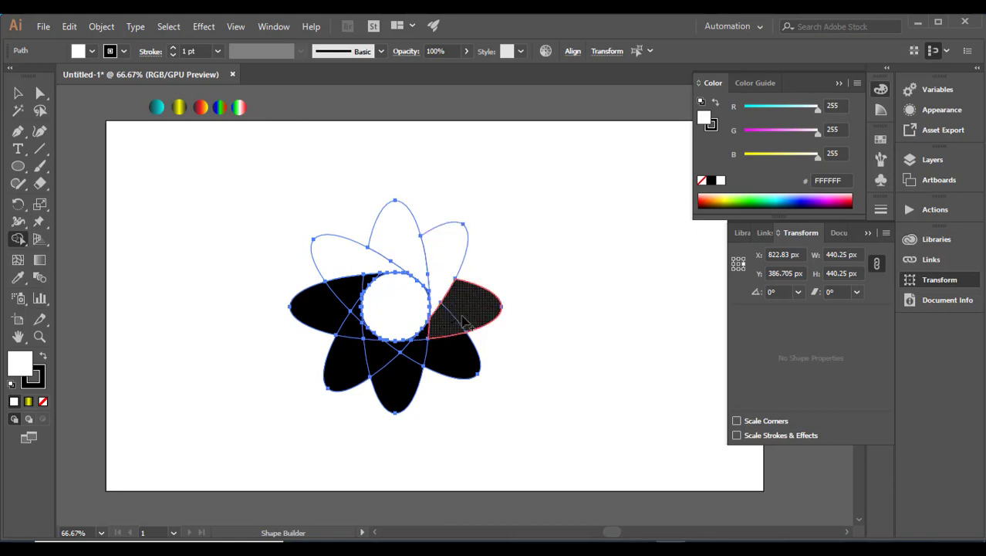
left_click(463, 323)
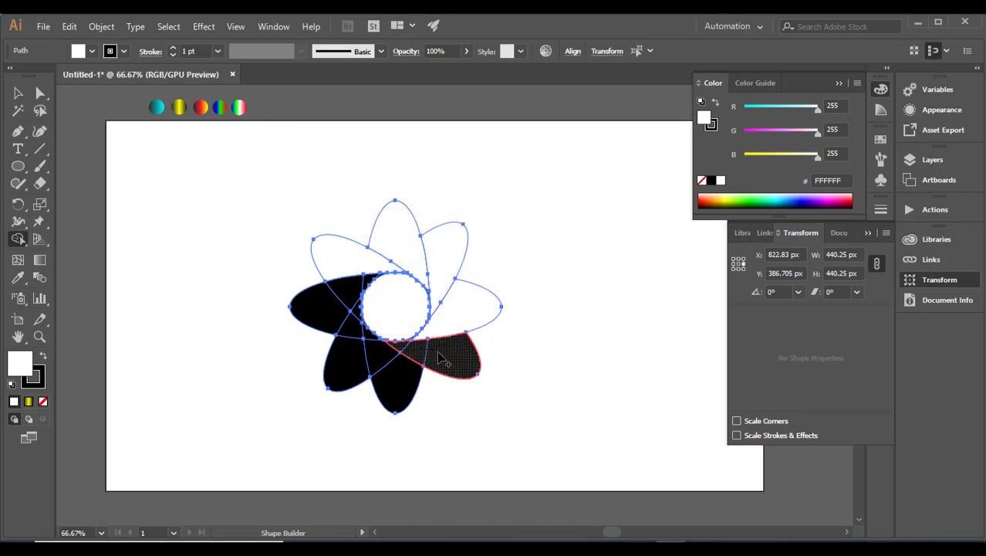
left_click(439, 357)
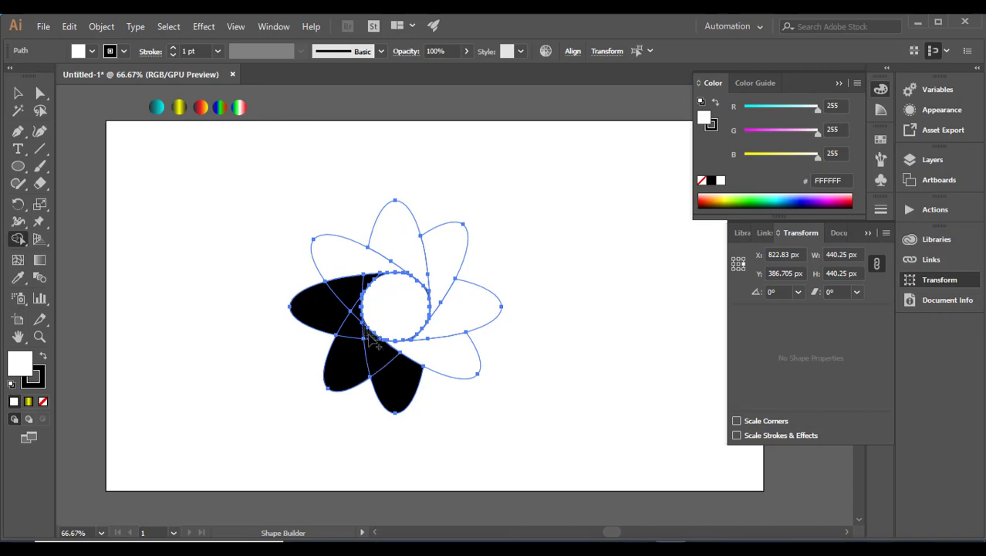
left_click(377, 356)
left_click(395, 379)
left_click(361, 333)
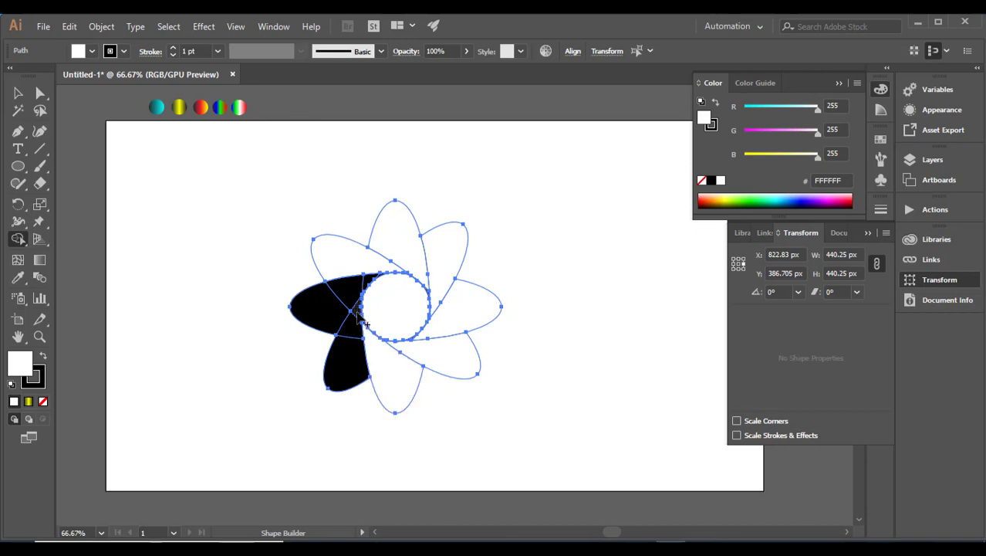
left_click(359, 361)
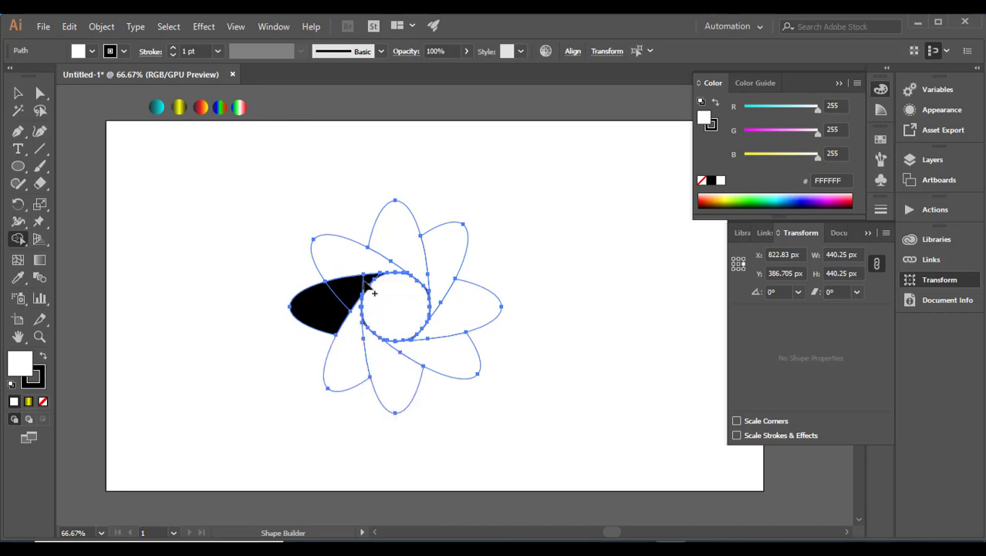
mouse_move(372, 288)
left_mouse_down()
mouse_move(344, 289)
mouse_move(323, 307)
left_mouse_up()
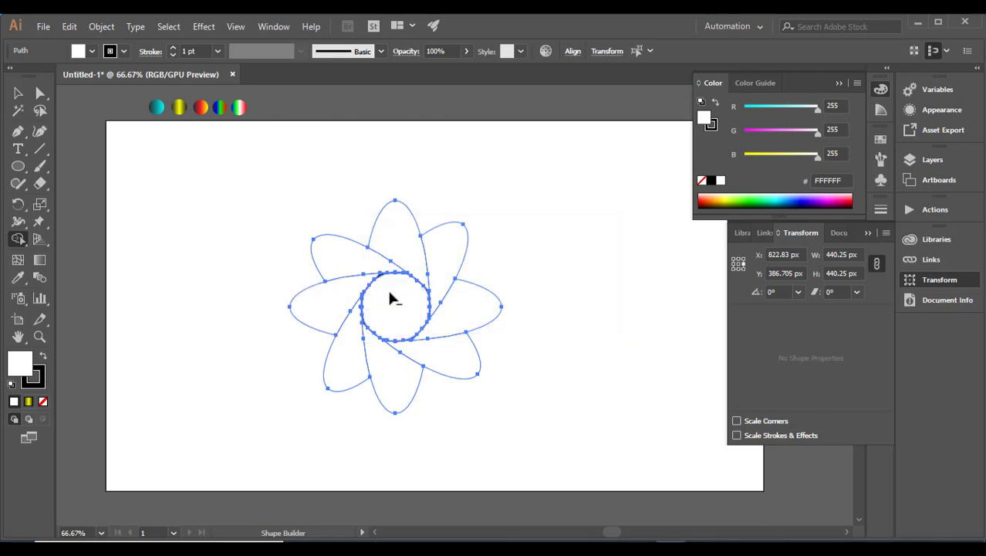
- Apply the teal gradient of the first sample circle above the artboard to all petals with the Eyedropper
key("v")
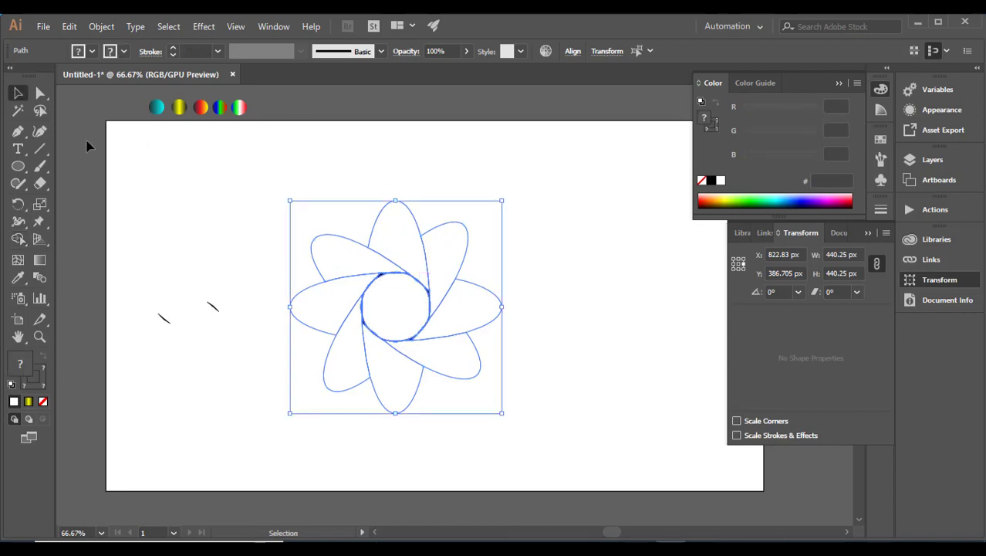
key("i")
left_click(156, 107)
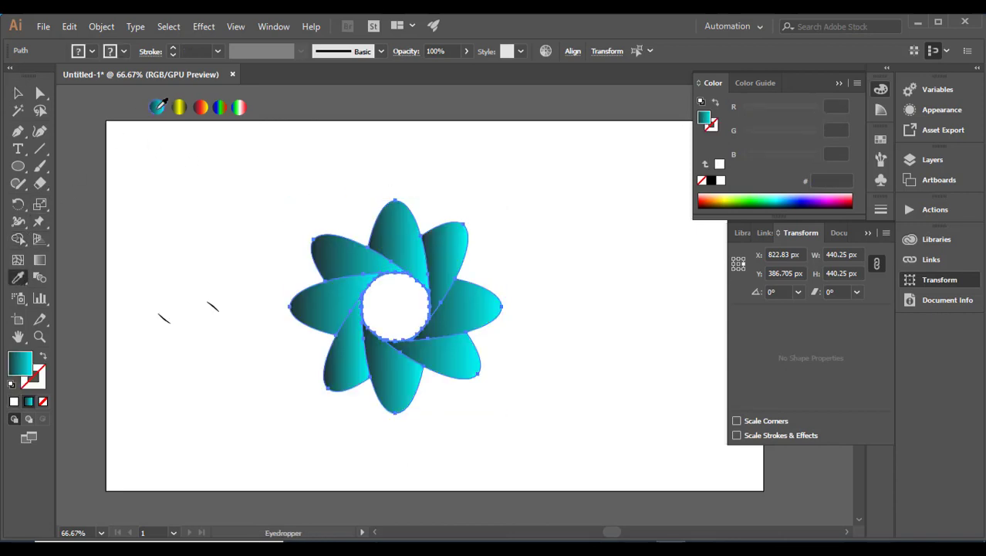
left_click(18, 93)
left_click(186, 179)
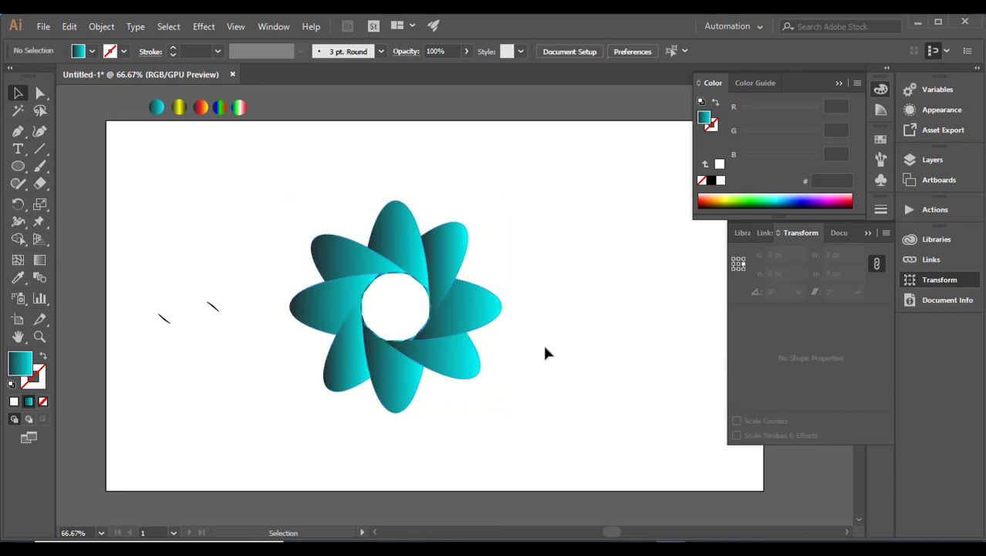
- Delete the two stray path fragments beside the flower and group all its petals
left_click_drag(136, 271, 242, 370)
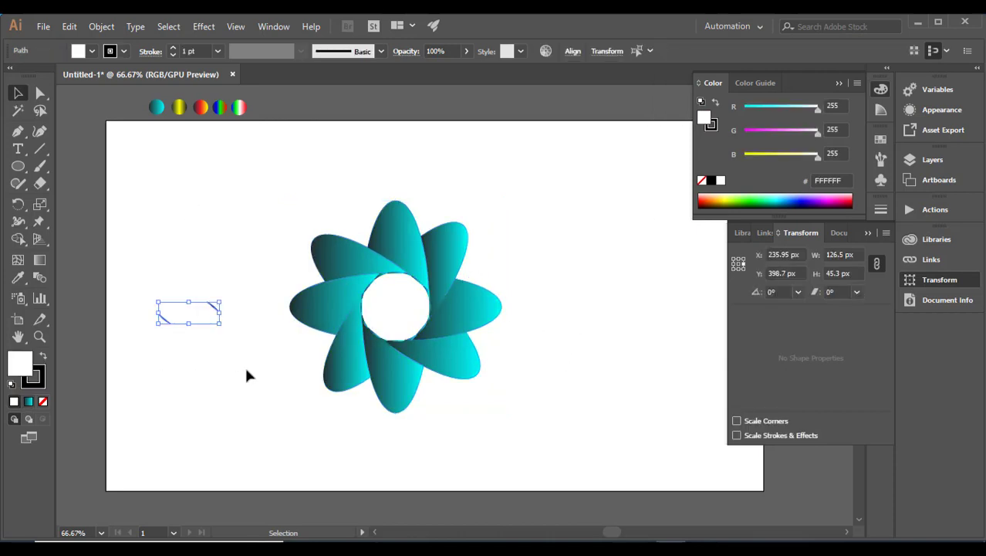
key("Delete")
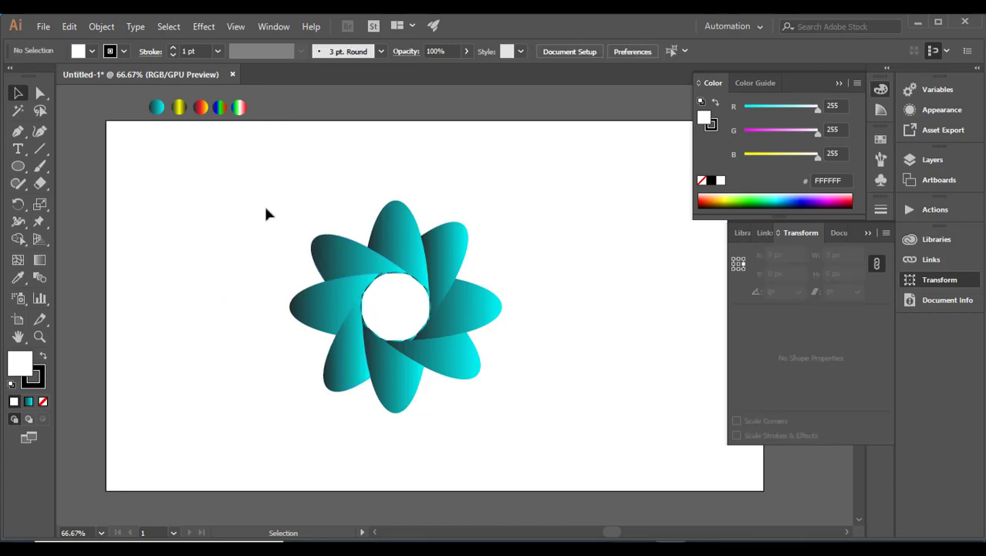
left_click_drag(259, 198, 479, 375)
key("ctrl+g")
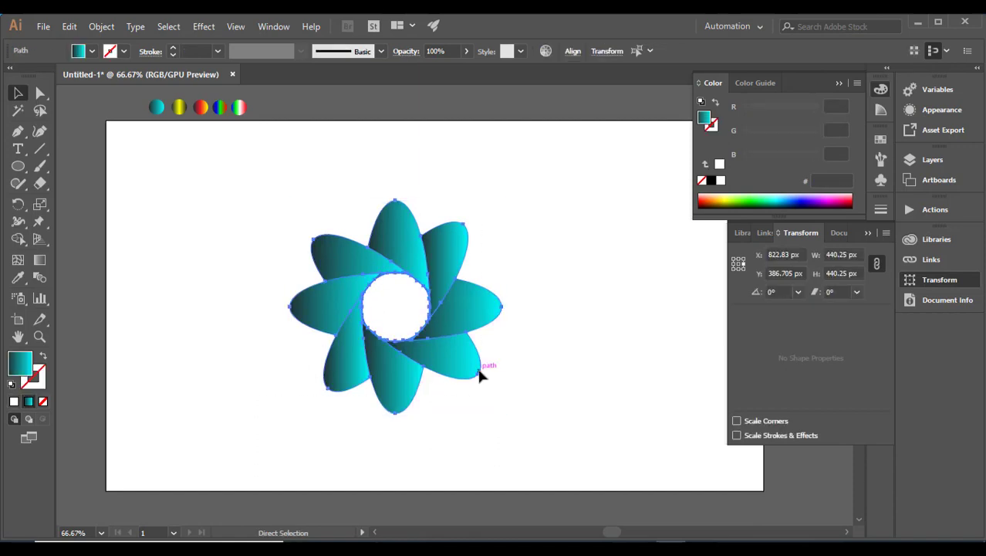
left_click(551, 345)
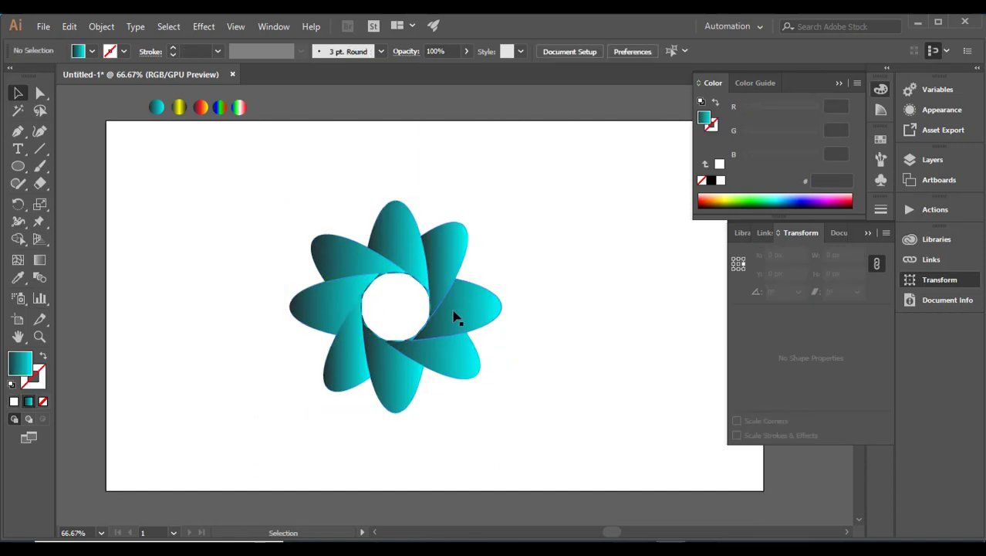
- Move the flower group to the left part of the artboard and scale it down proportionally to about 321 px wide
left_click_drag(470, 317, 286, 321)
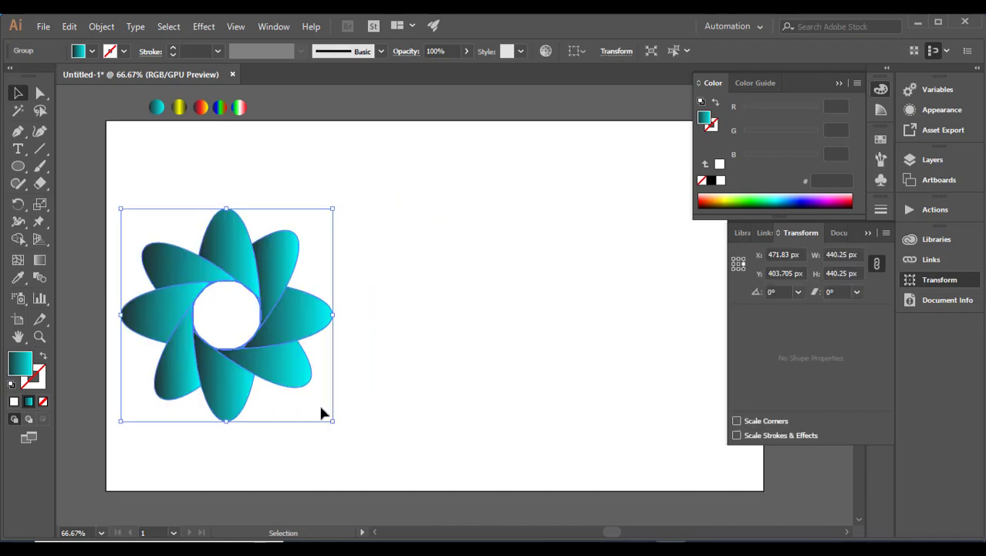
left_click_drag(336, 421, 276, 363)
left_click(361, 395)
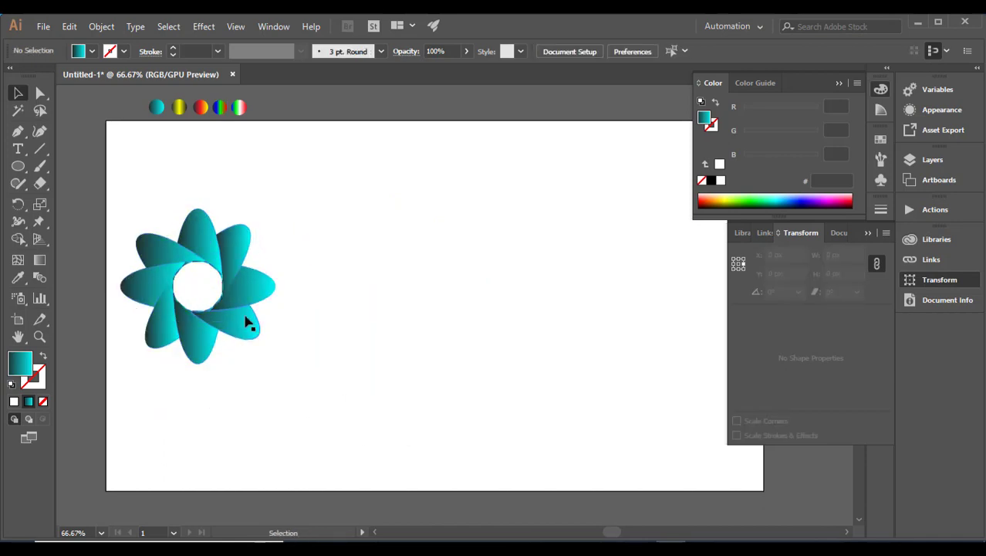
left_click_drag(246, 322, 257, 325)
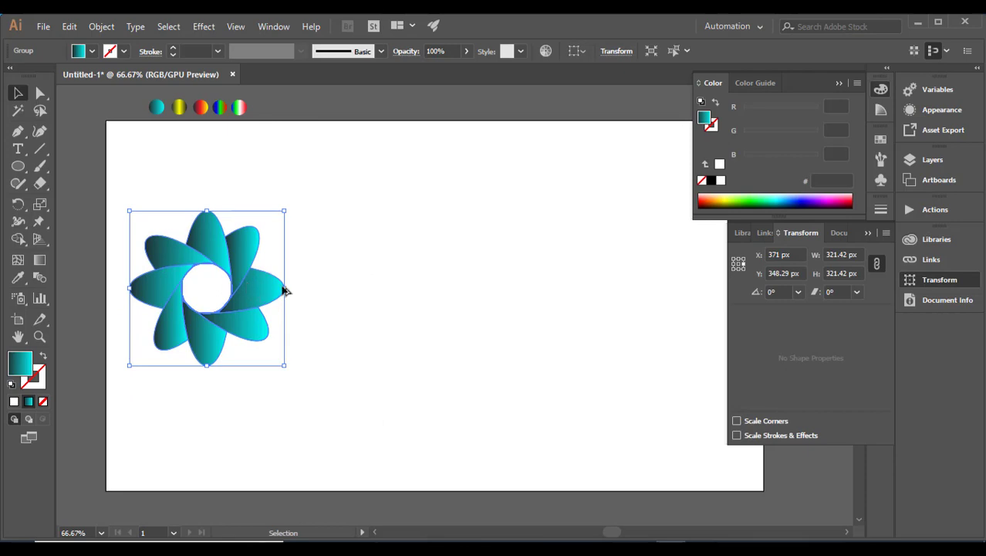
- Duplicate the teal flower beside the original, apply the yellow gradient of the second sample circle, and move the copy closer to the original
left_click_drag(248, 290, 452, 291)
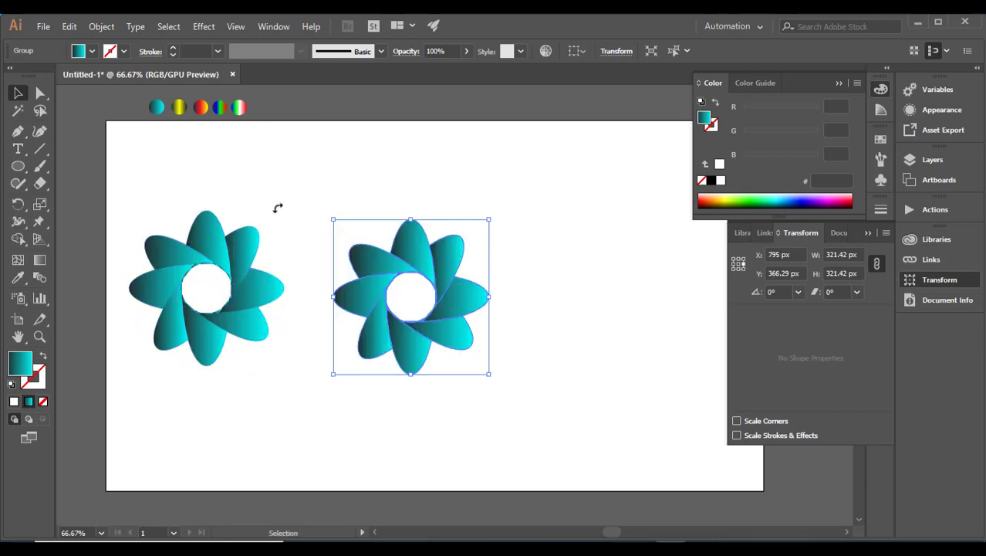
left_click(17, 277)
left_click(183, 106)
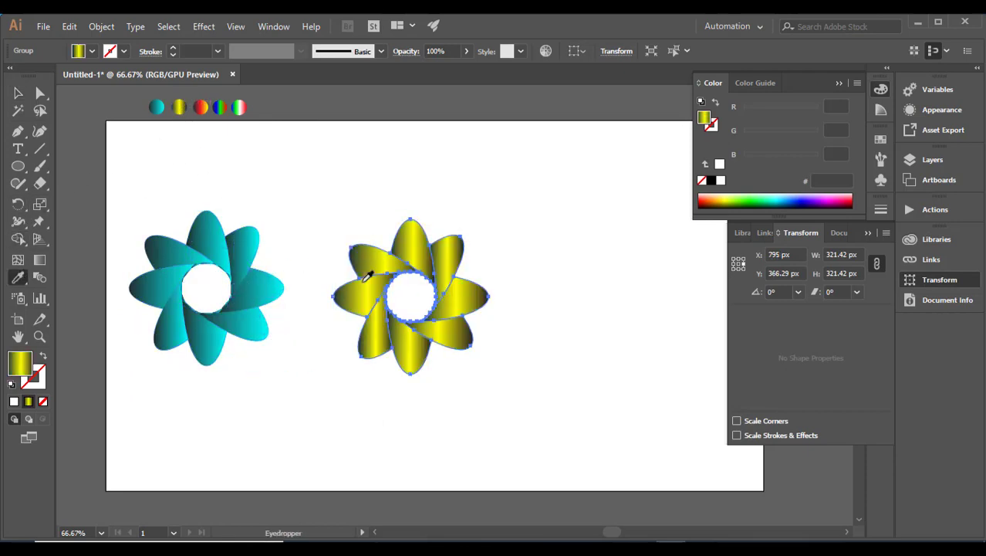
key("space")
left_click_drag(368, 276, 327, 272)
- Duplicate the yellow flower to its right and apply the blue-green-white-red gradient of the last sample circle
key("ctrl")
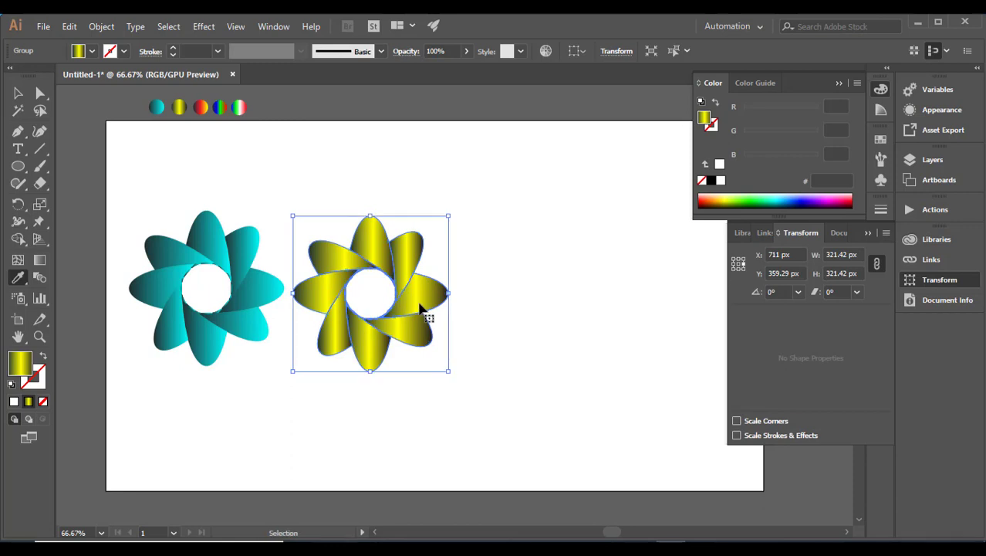
left_click_drag(419, 307, 626, 306)
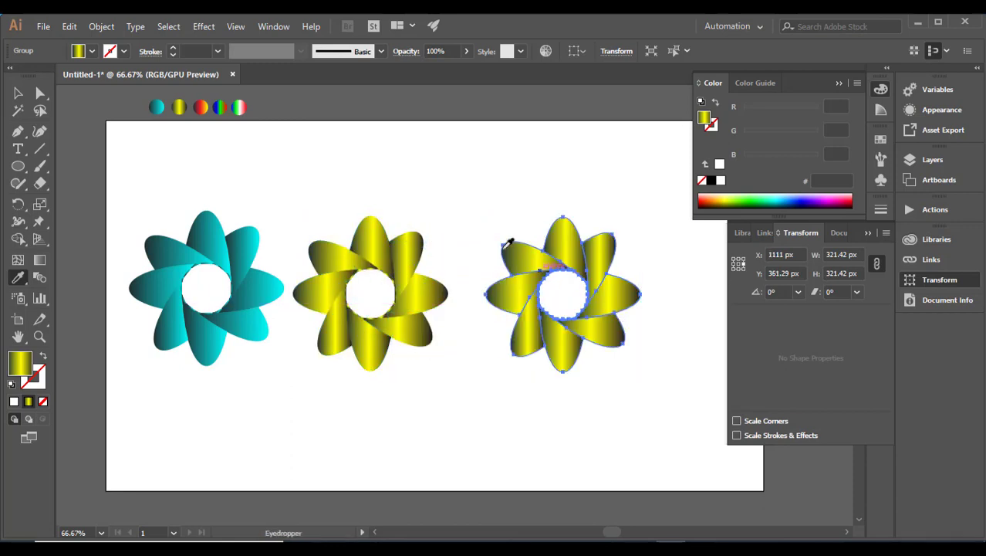
left_click(239, 107)
- Duplicate the blue-green-white-red flower above the row, scale the copy to about 266 px wide, and apply the fourth sample circle's blue-green-red gradient
key("ctrl")
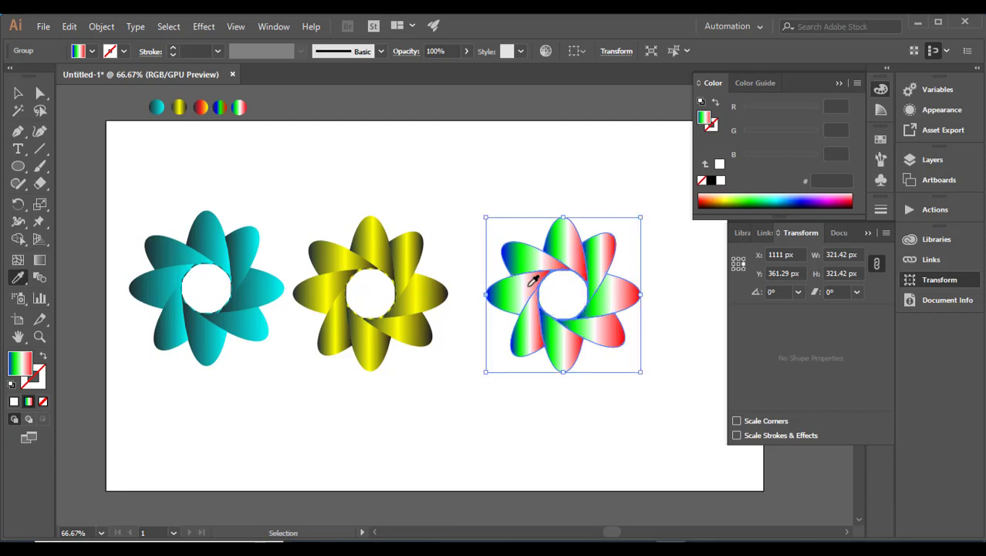
left_click_drag(530, 290, 479, 179)
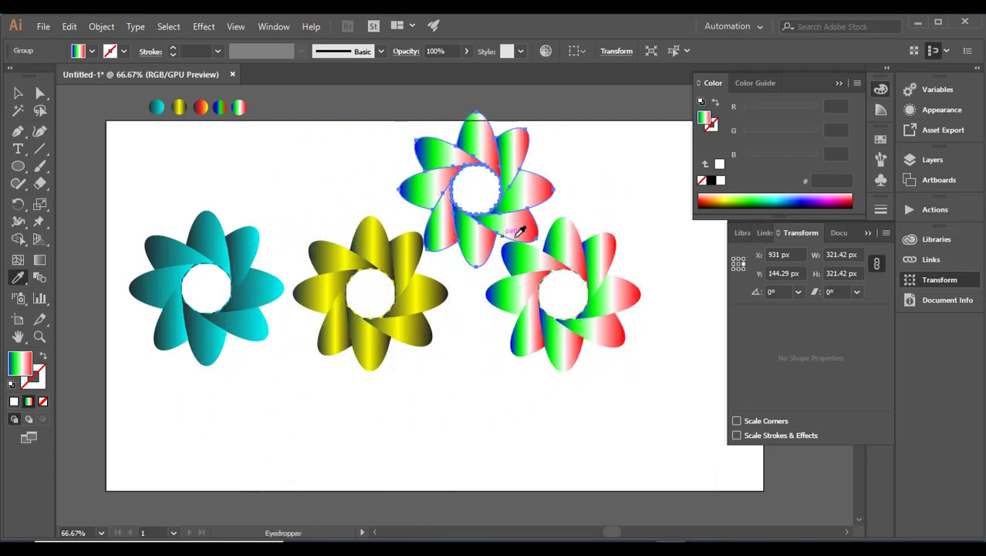
key("ctrl")
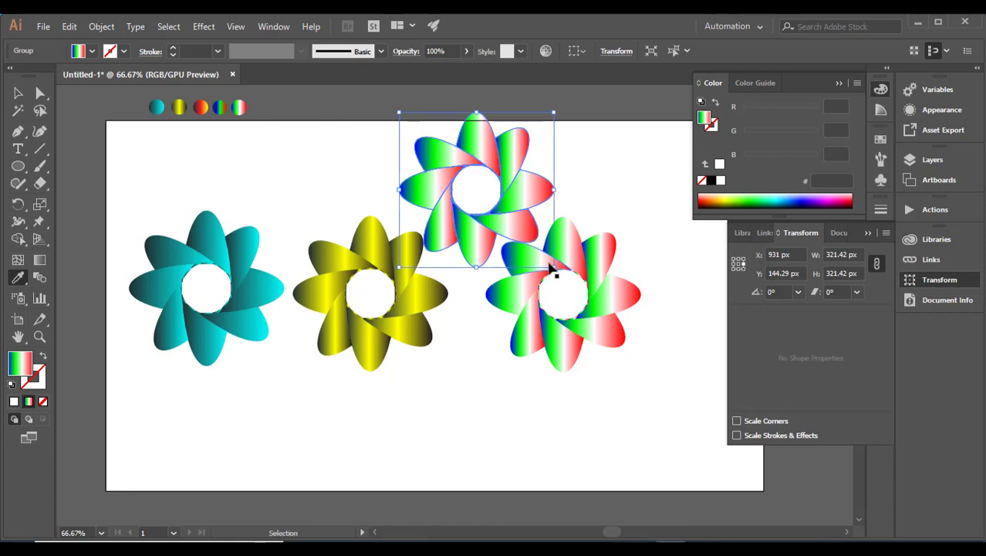
left_click_drag(553, 268, 528, 240)
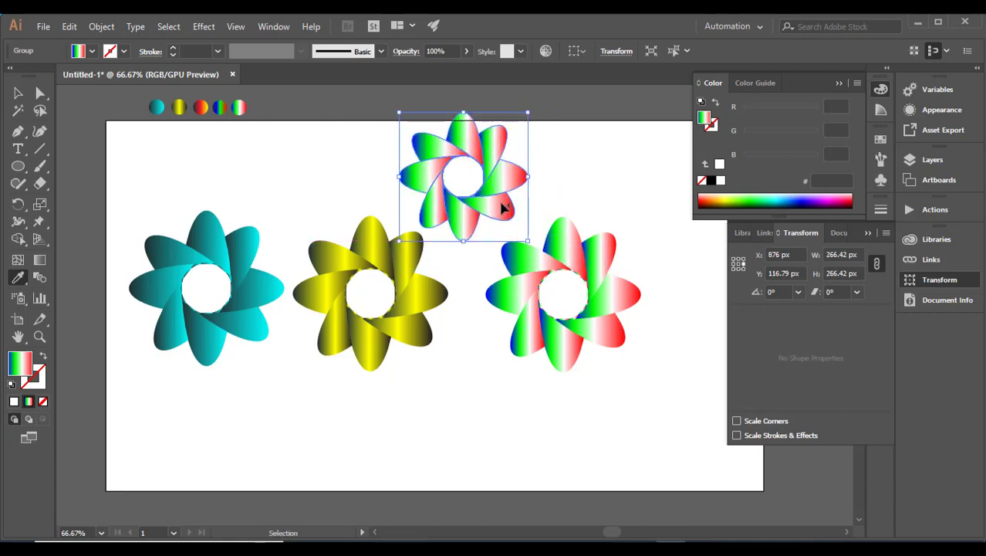
left_click_drag(498, 207, 501, 217)
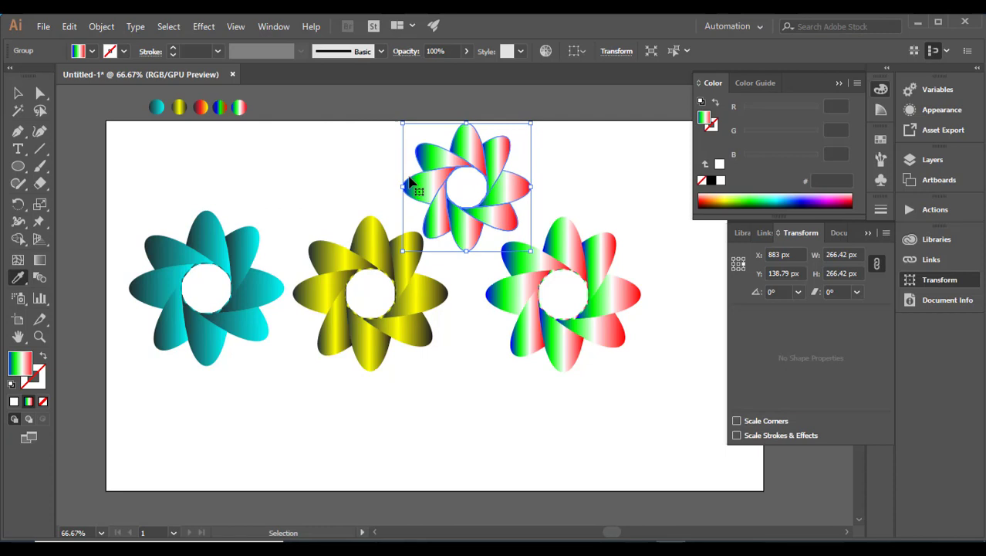
left_click(225, 108)
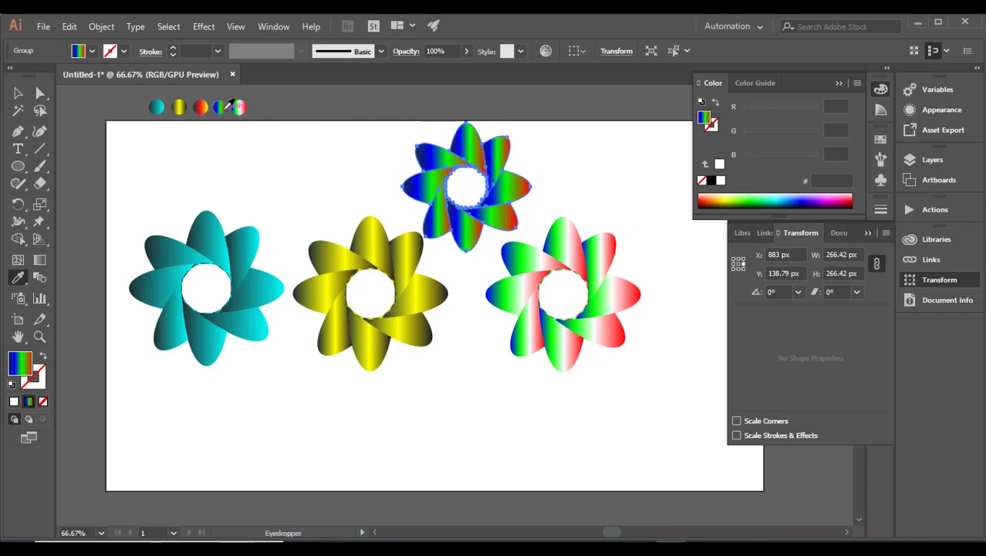
- Duplicate the small blue-green-red flower below the row and apply the red-yellow gradient of the third sample circle
key("v")
left_click_drag(462, 222, 468, 439)
key("i")
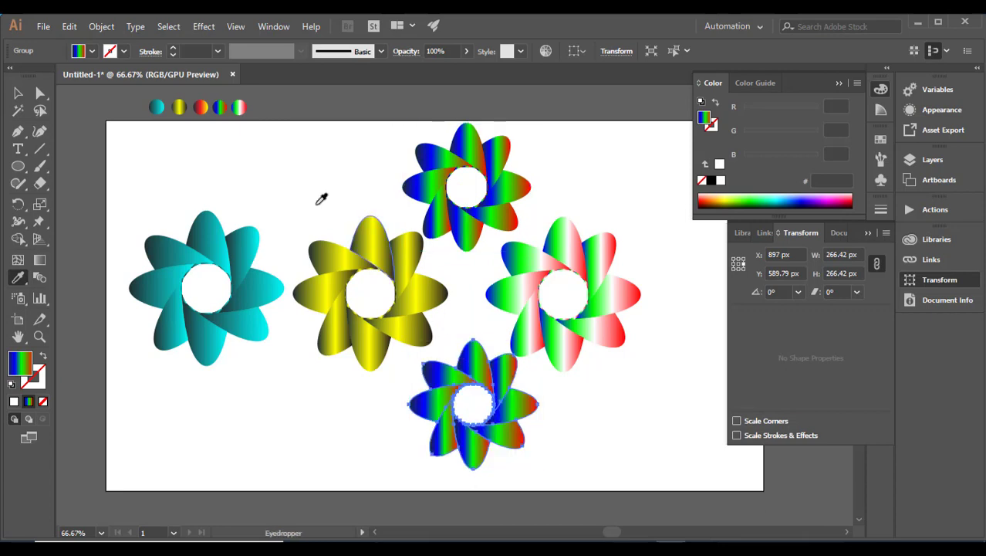
left_click(201, 108)
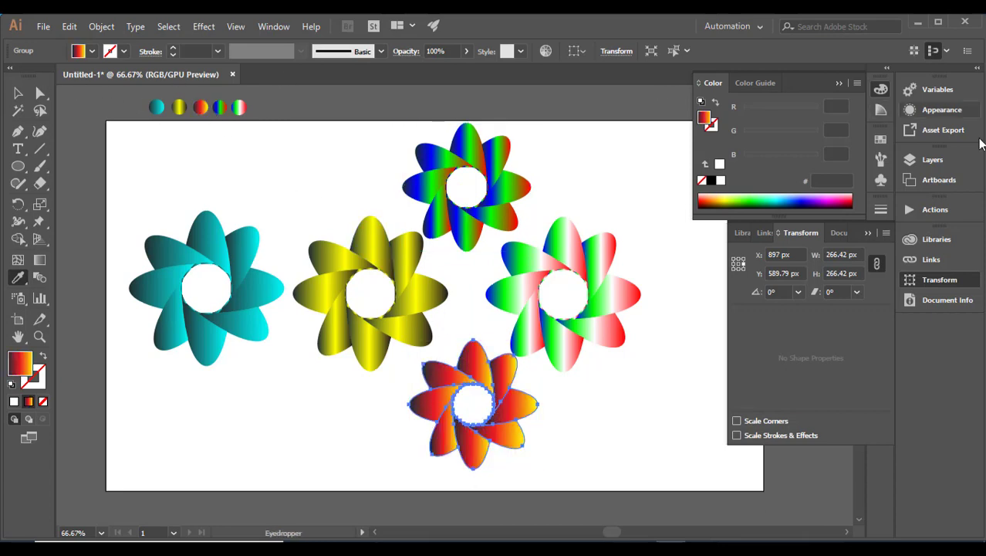
- Collapse the open Color and Transform panels and spread the three rightmost flowers apart so that they no longer crowd each other
left_click(880, 89)
left_click(867, 230)
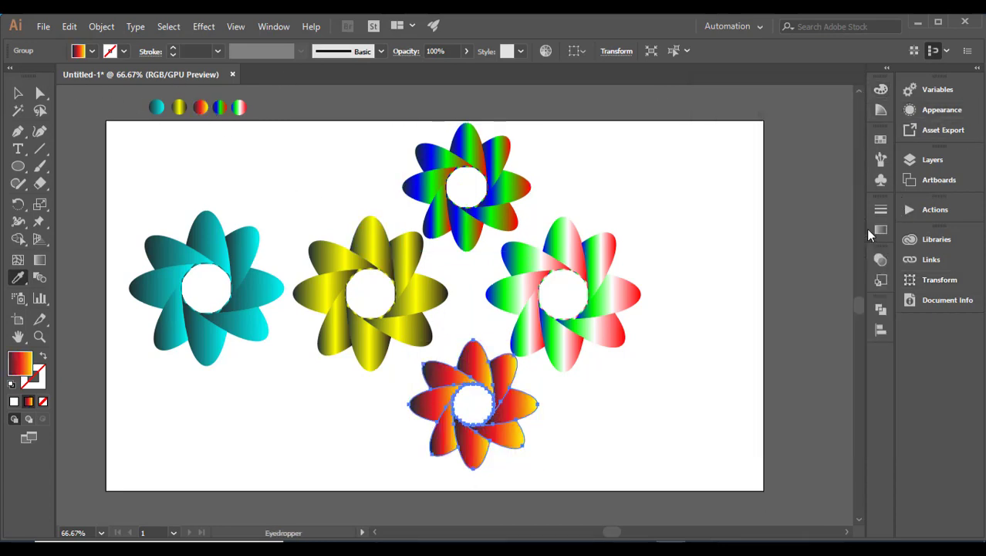
left_click(17, 93)
left_click(661, 198)
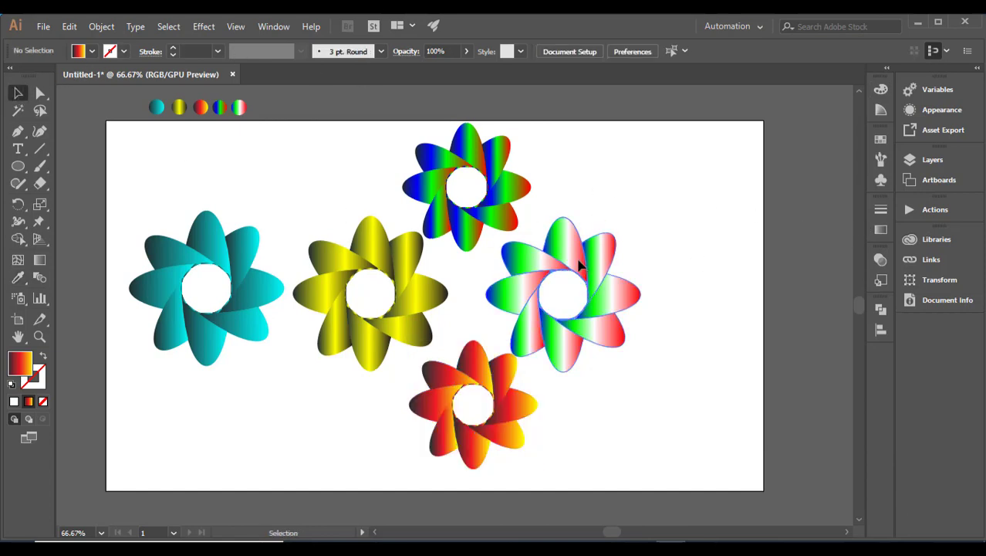
left_click_drag(578, 263, 662, 213)
left_click_drag(514, 404, 556, 409)
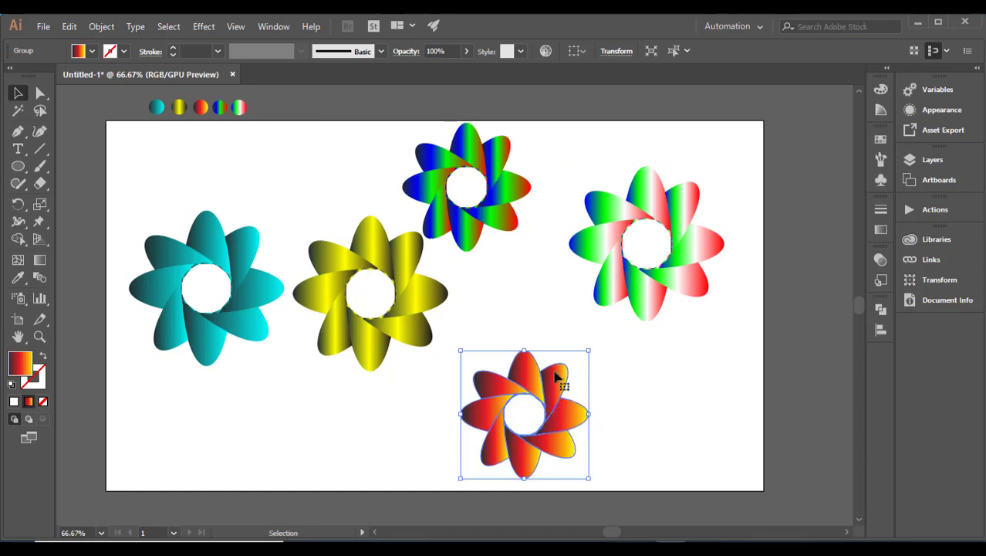
left_click_drag(489, 231, 517, 262)
- Open the Drop Shadow effect settings for the teal flower and turn on the preview
left_click(255, 268)
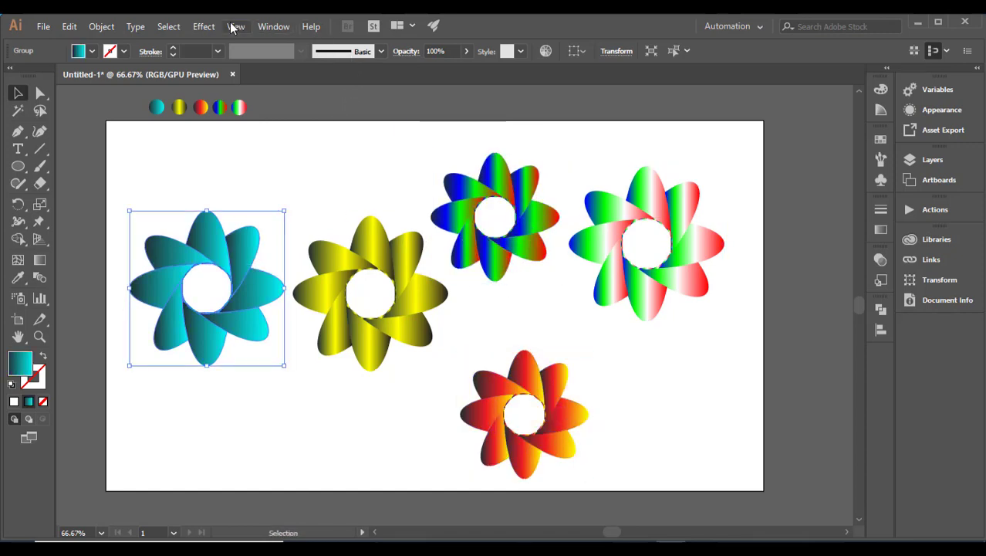
left_click(204, 27)
mouse_move(333, 191)
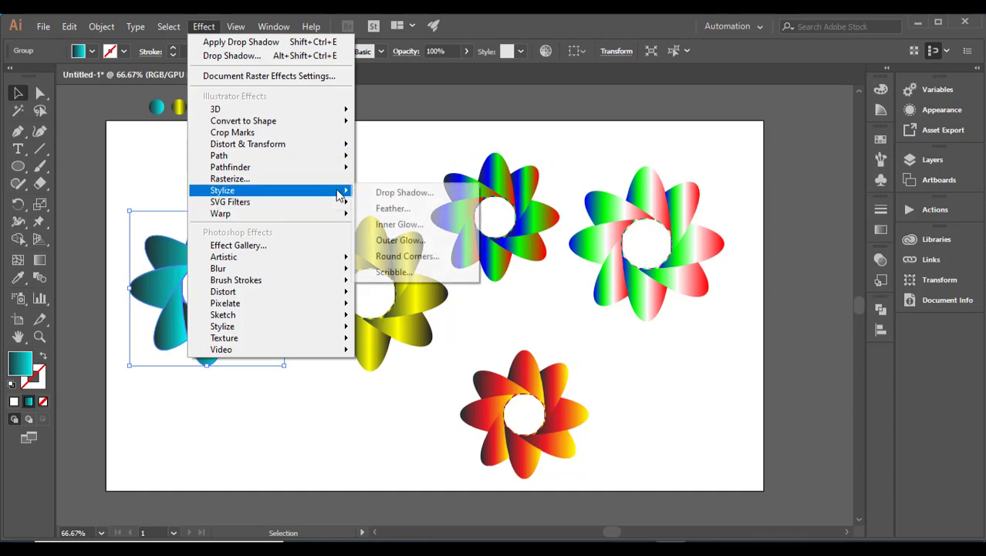
left_click(406, 193)
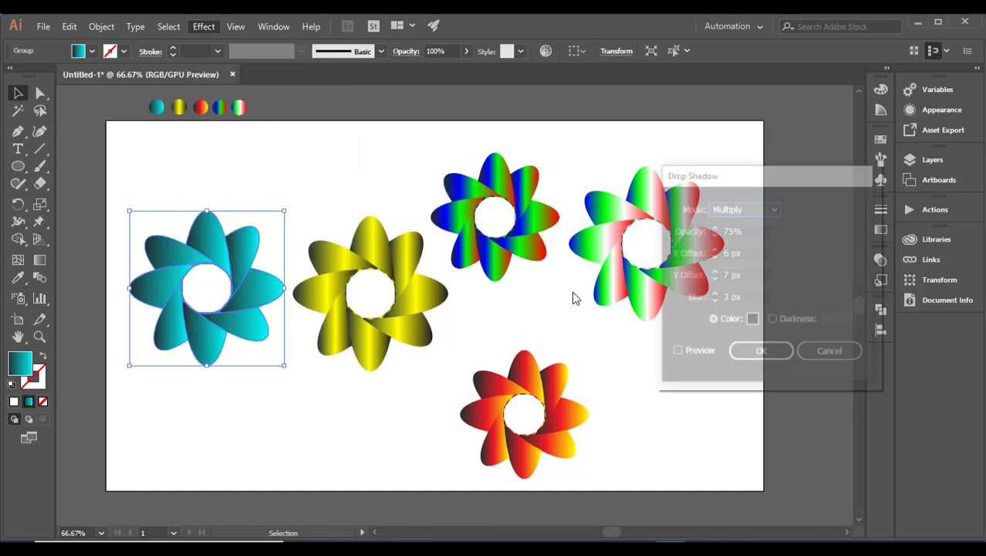
left_click(676, 353)
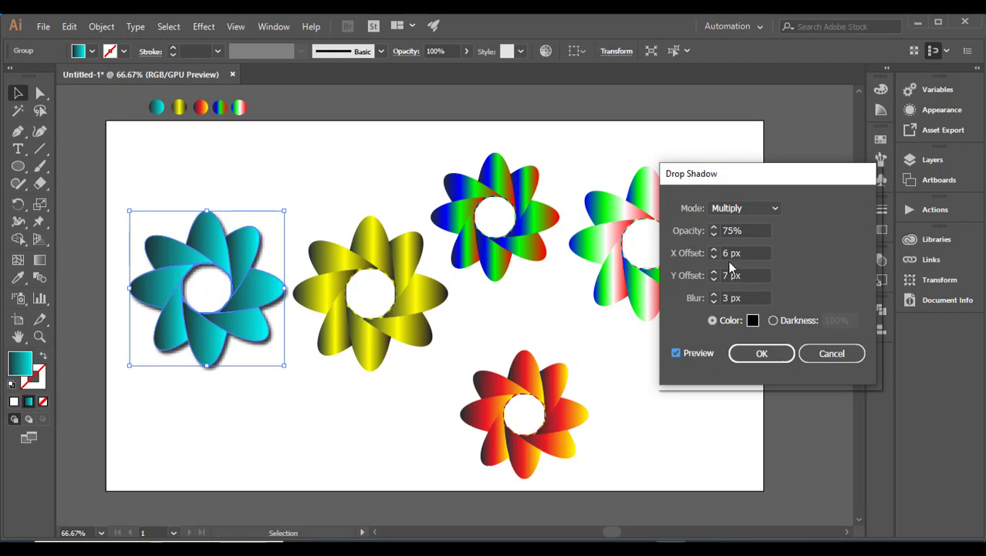
- Apply the drop shadow to the teal flower with an X offset of 9 px, a Y offset of 8 px and a blur of 3 px
key("Up")
key("Up")
key("Up")
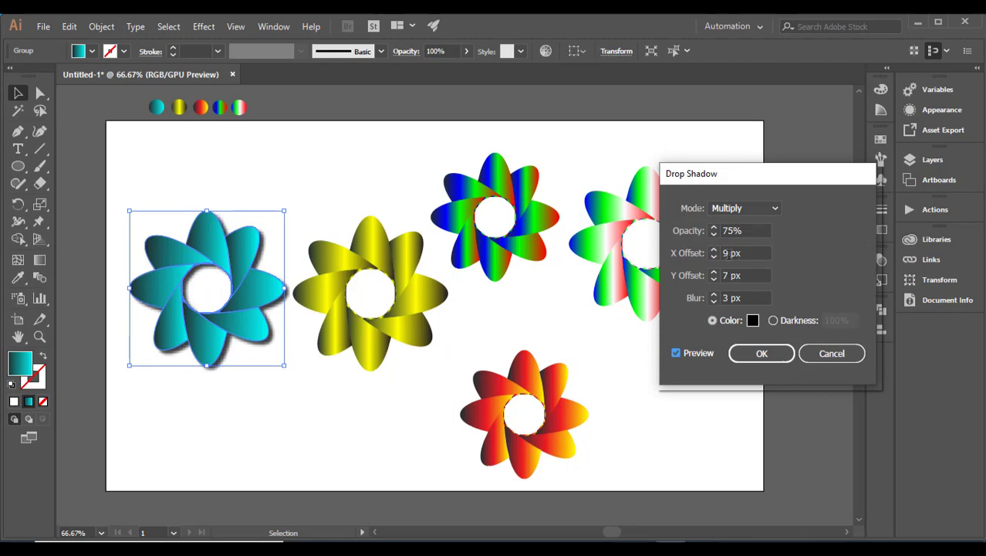
key("Up")
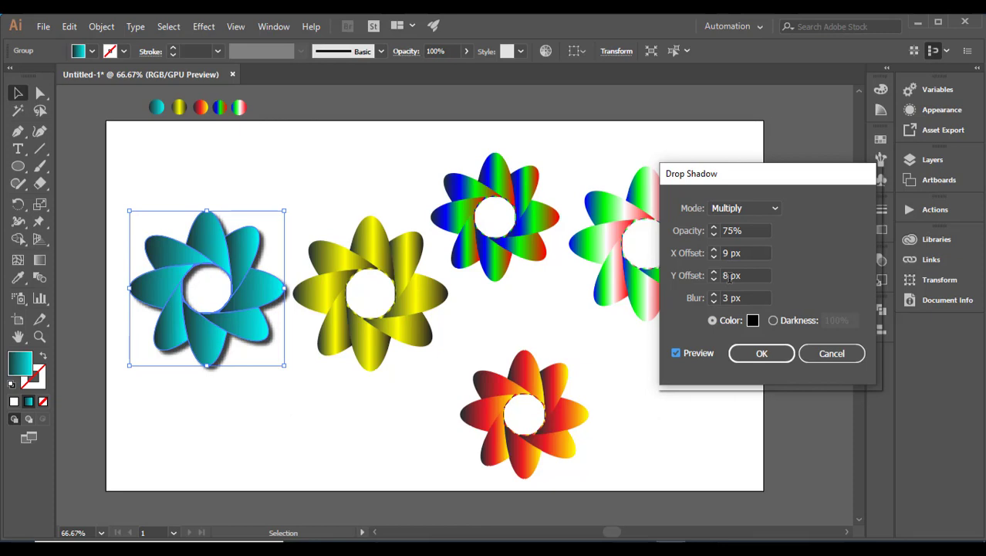
key("Up")
key("Down")
key("Down")
key("Down")
key("Up")
key("Up")
key("Up")
left_click(760, 353)
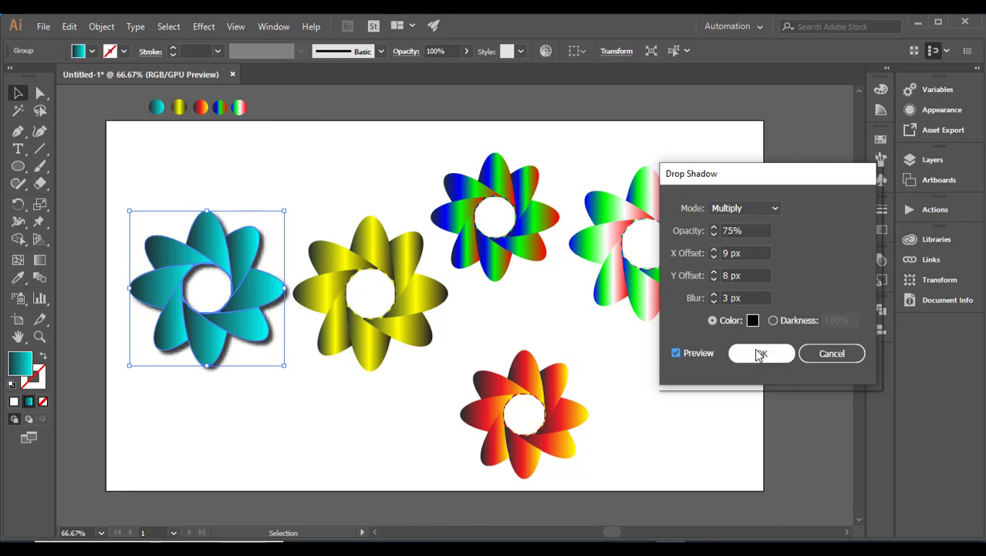
left_click(522, 324)
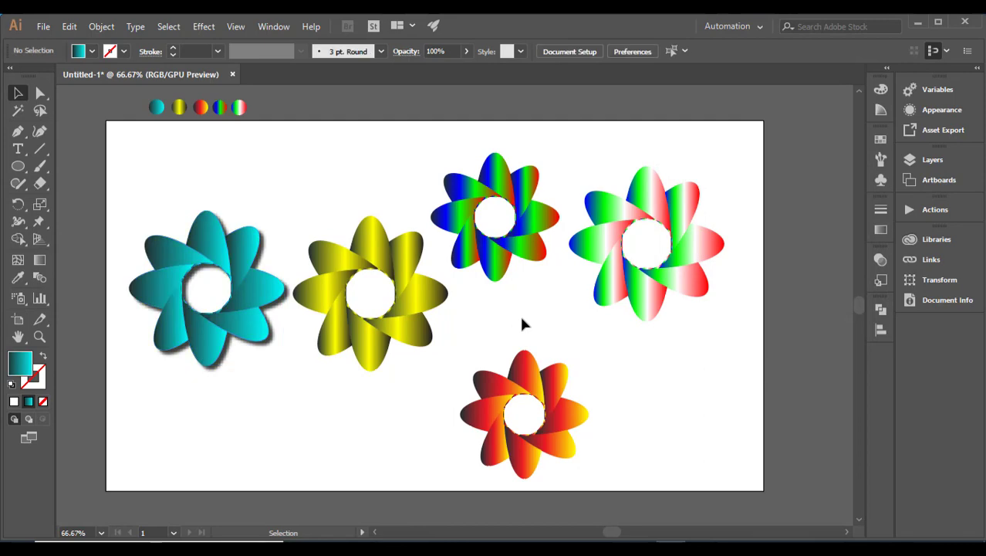